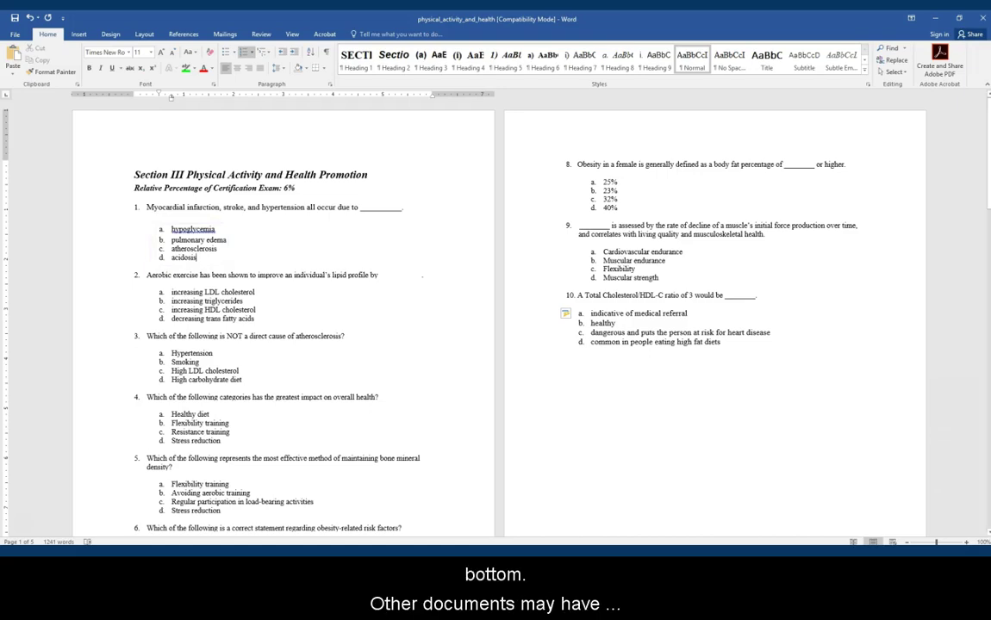
Select the entire Section III answer key and print only that selection
{"action": "scroll", "coordinate": [495, 319], "scroll_direction": "down", "scroll_amount": 8}
{"action": "scroll", "coordinate": [496, 319], "scroll_direction": "down", "scroll_amount": 5}
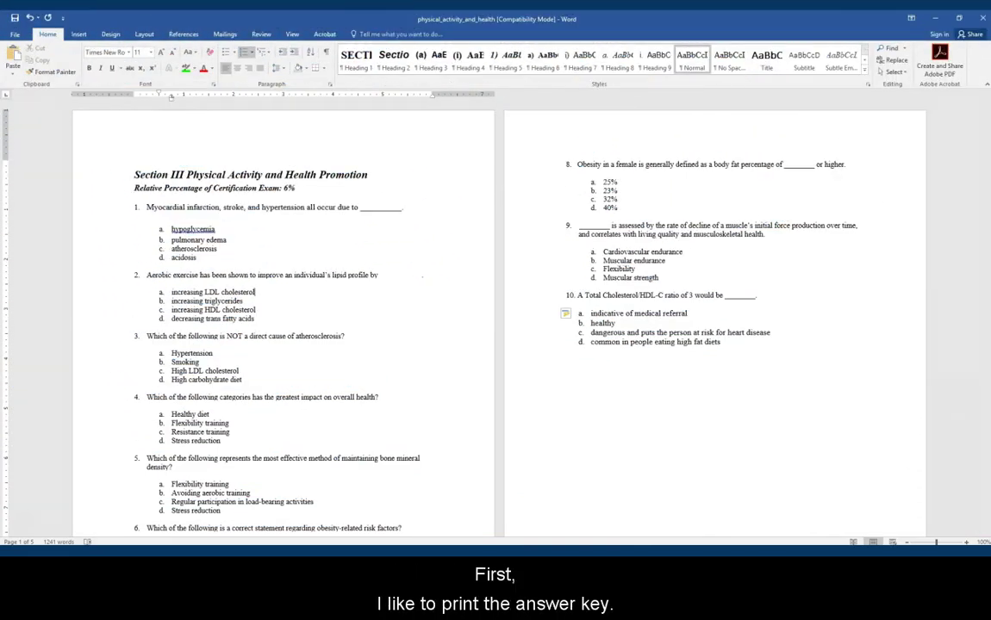
{"action": "scroll", "coordinate": [256, 274], "scroll_direction": "down", "scroll_amount": 10}
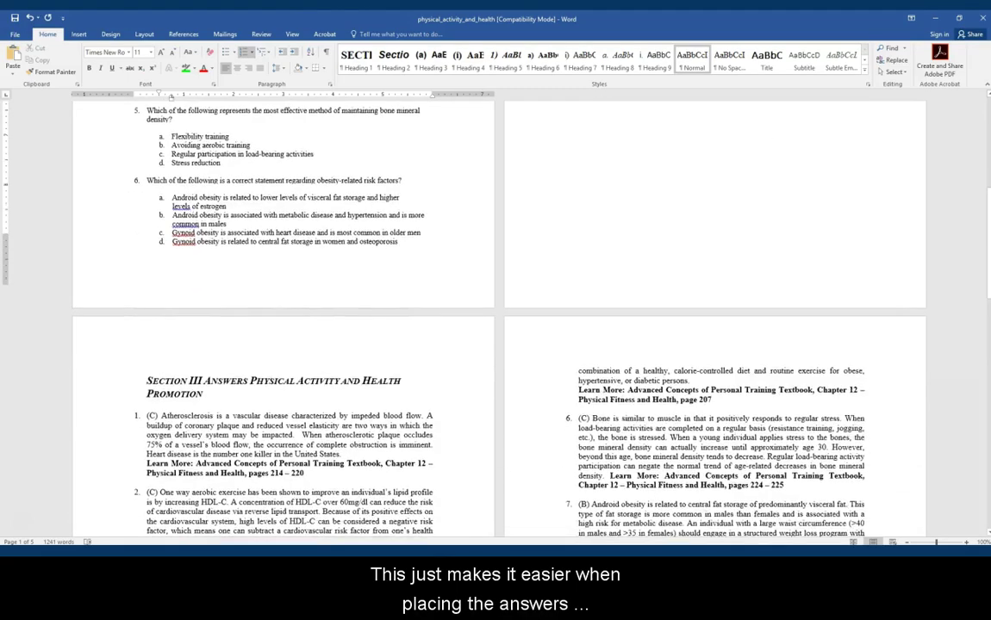
{"action": "left_click_drag", "start_coordinate": [136, 251], "coordinate": [581, 374]}
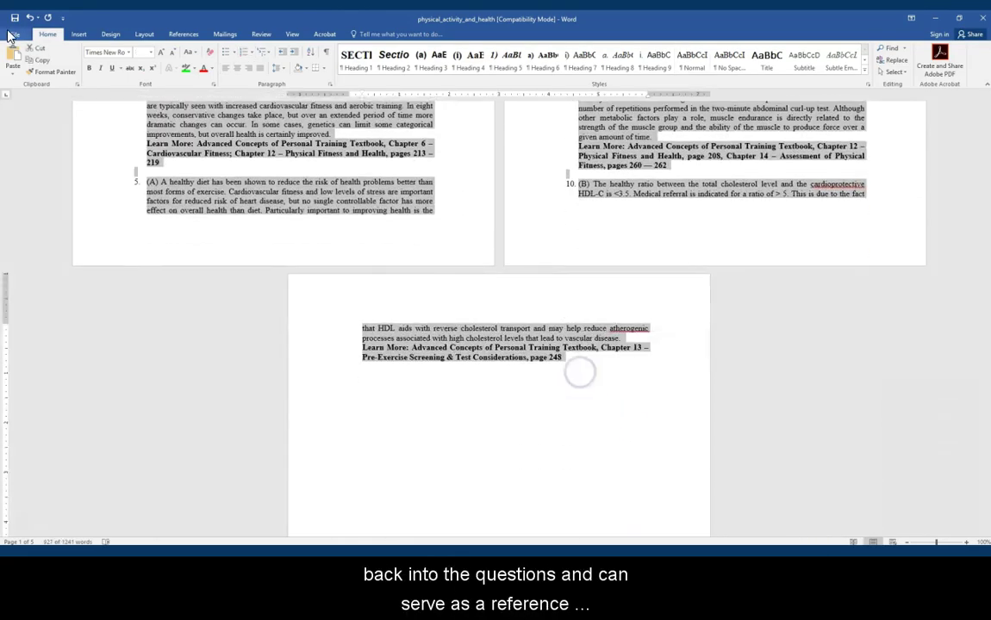
{"action": "left_click", "coordinate": [12, 34]}
{"action": "left_click", "coordinate": [18, 186]}
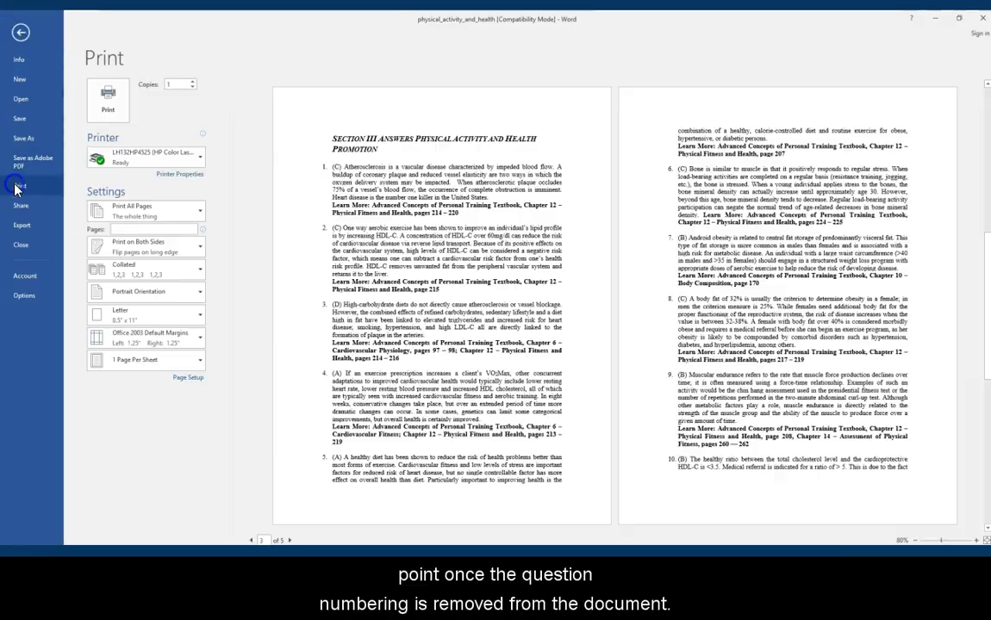
{"action": "left_click", "coordinate": [184, 212]}
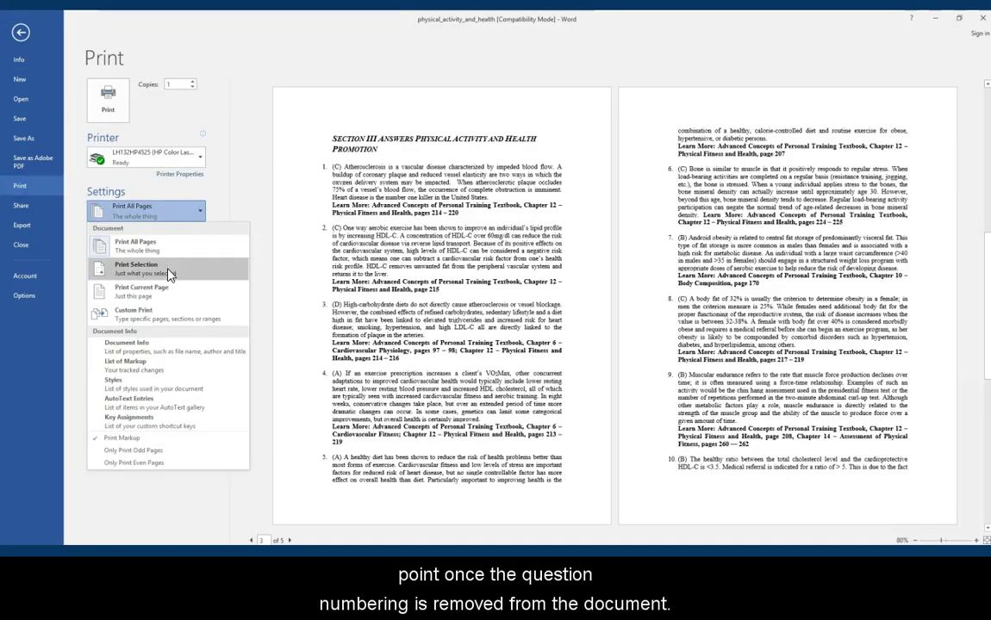
{"action": "left_click", "coordinate": [150, 242]}
{"action": "left_click", "coordinate": [106, 99]}
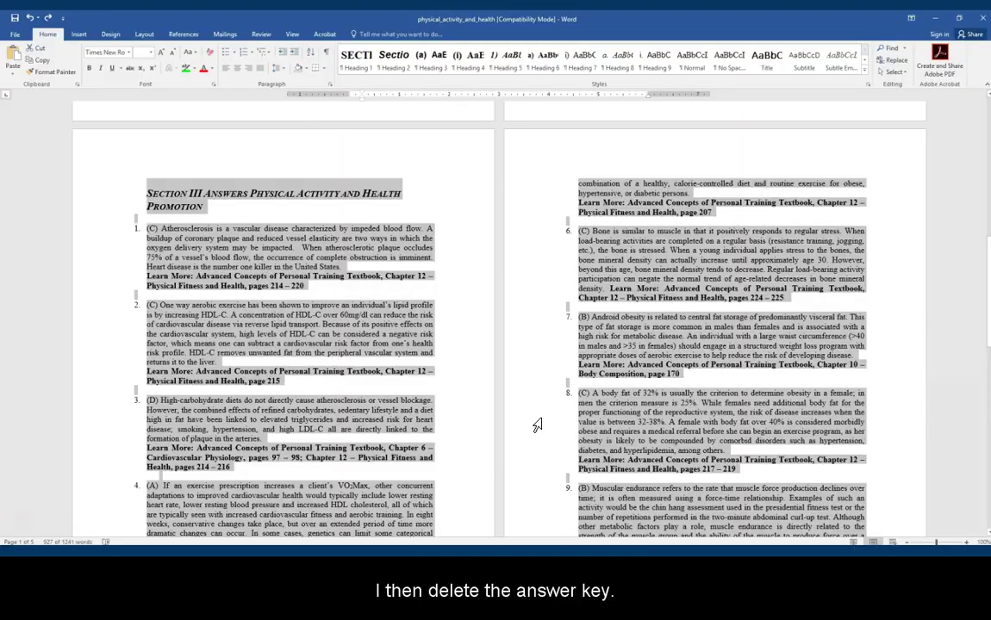
Delete the selected answer key from the document
{"action": "key", "text": "Delete"}
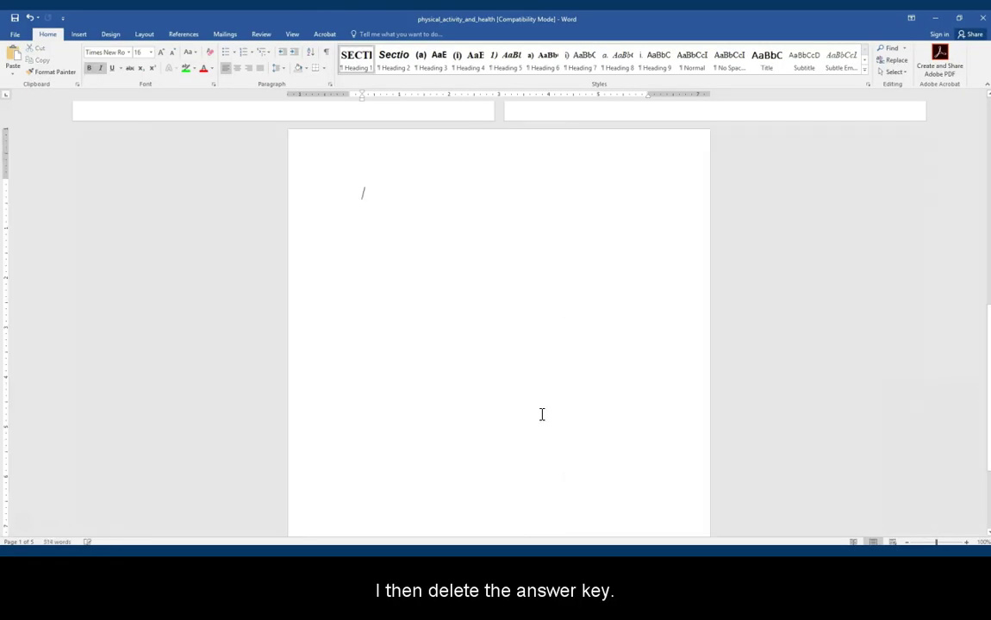
{"action": "key", "text": "ctrl+Home"}
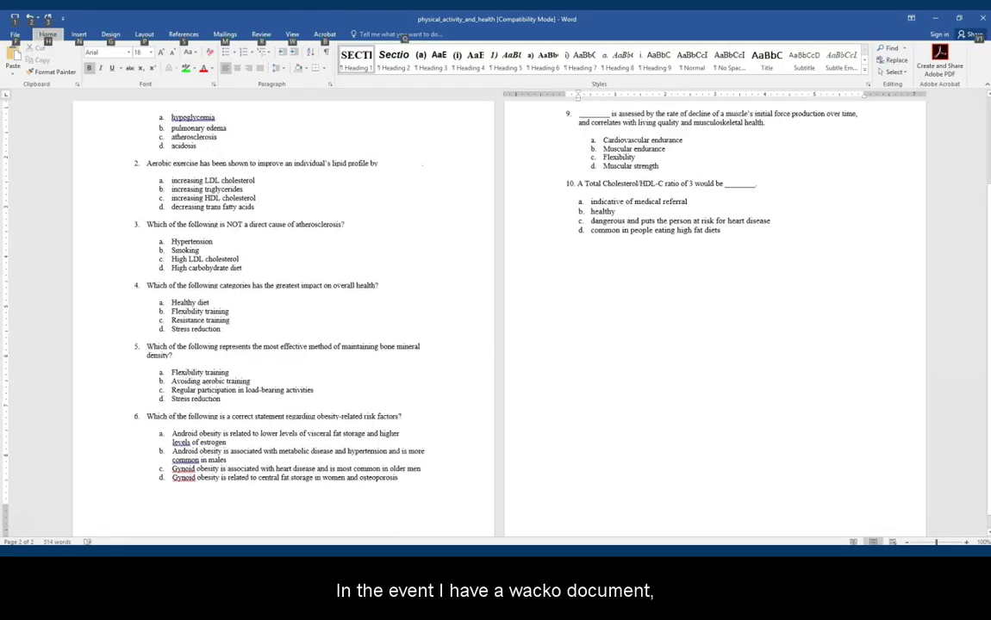
{"action": "key", "text": "alt"}
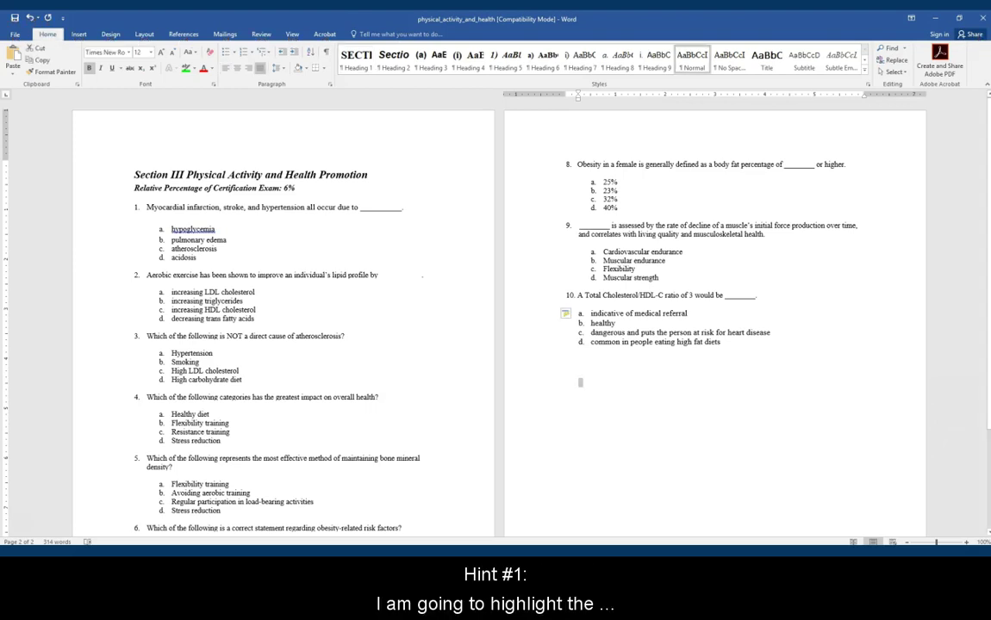
Apply the Normal style to the entire document
{"action": "left_click", "coordinate": [579, 382]}
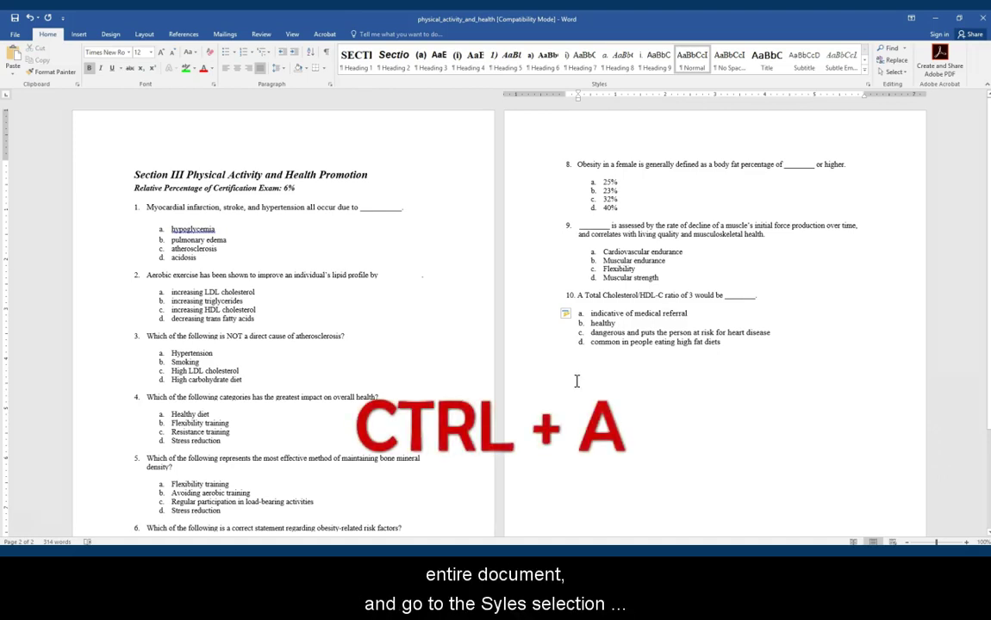
{"action": "key", "text": "ctrl+a"}
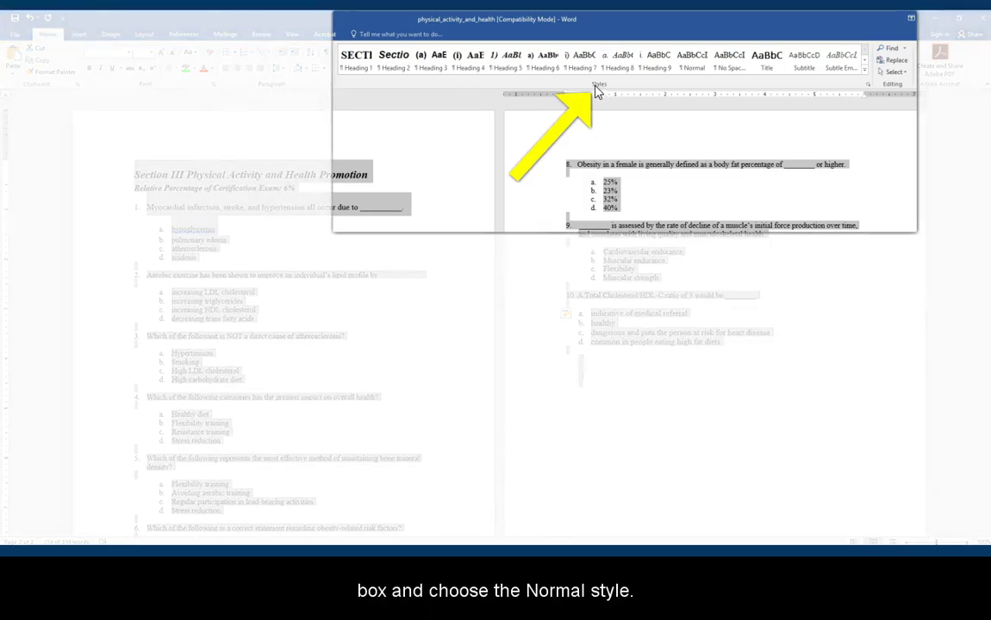
{"action": "left_click", "coordinate": [694, 61]}
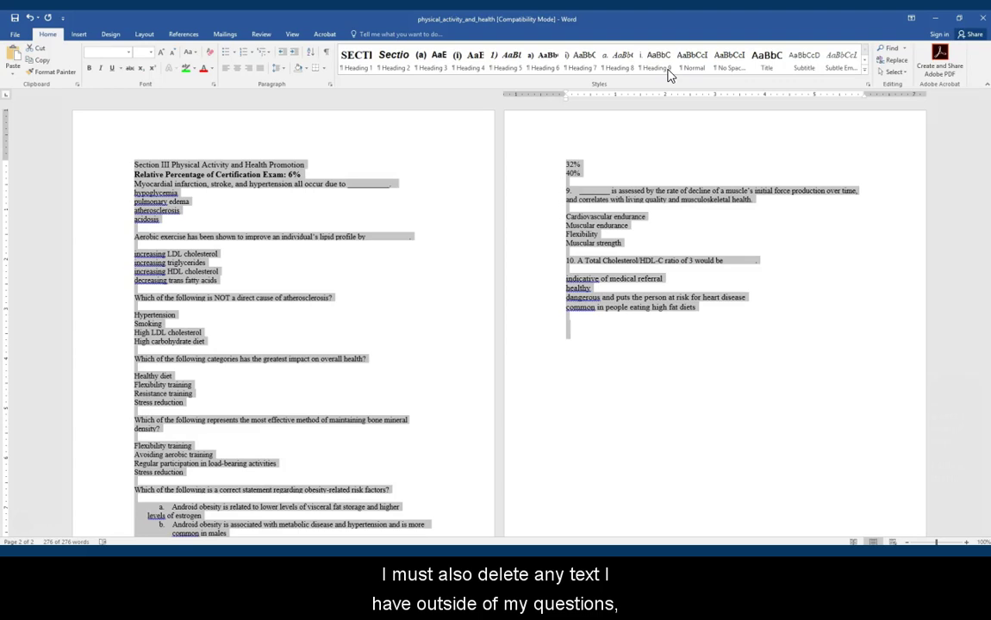
Delete the section title and the exam percentage line above the first question
{"action": "left_click", "coordinate": [325, 219]}
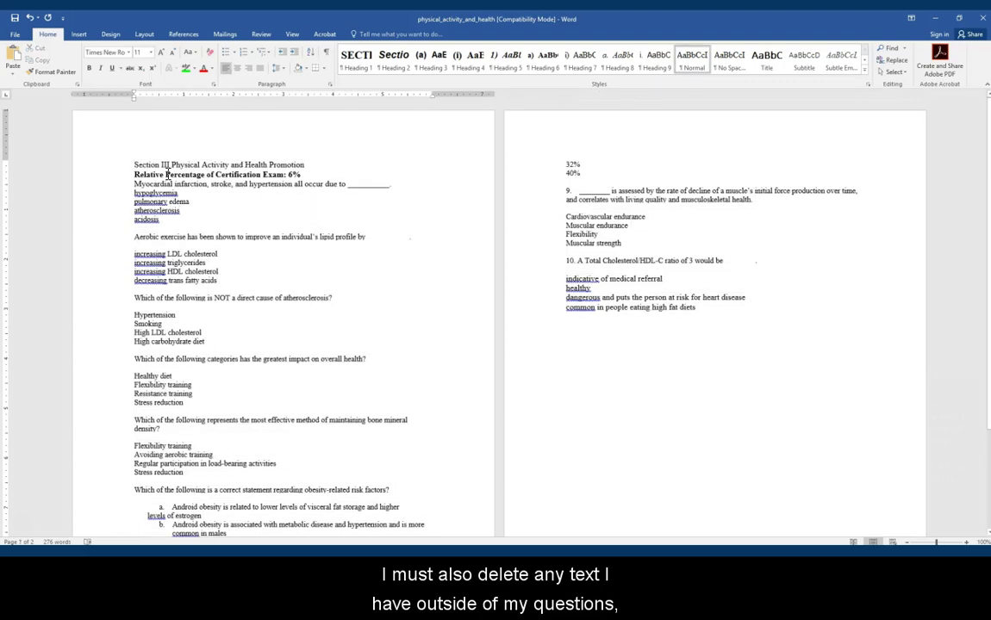
{"action": "left_click", "coordinate": [137, 164]}
{"action": "left_click_drag", "start_coordinate": [138, 163], "coordinate": [304, 176]}
{"action": "key", "text": "Delete"}
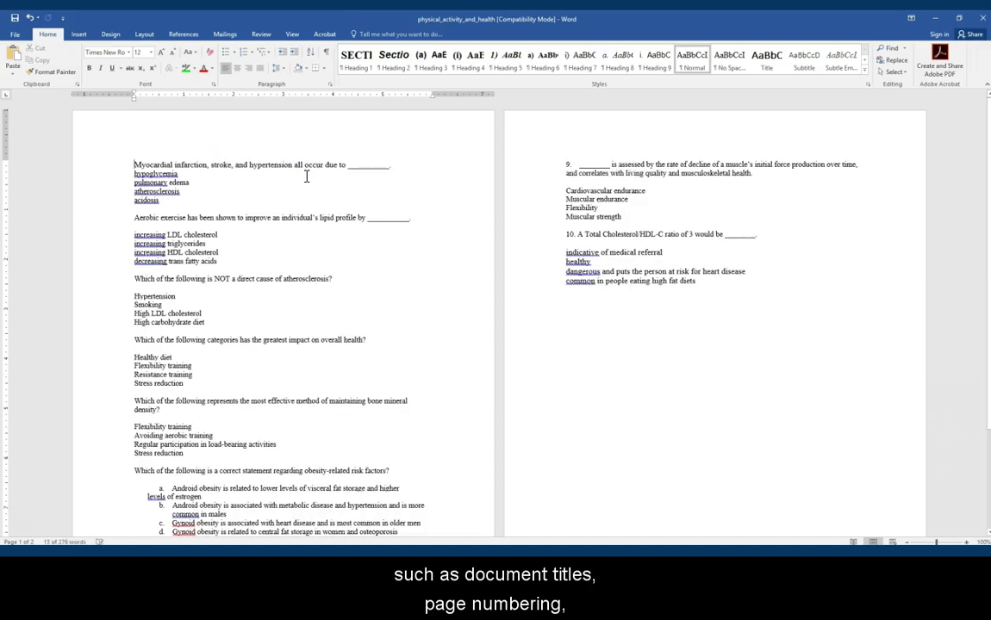
Format the four answer choices of the first question as an uppercase A. B. C. lettered list
{"action": "scroll", "coordinate": [310, 191], "scroll_direction": "down", "scroll_amount": 3}
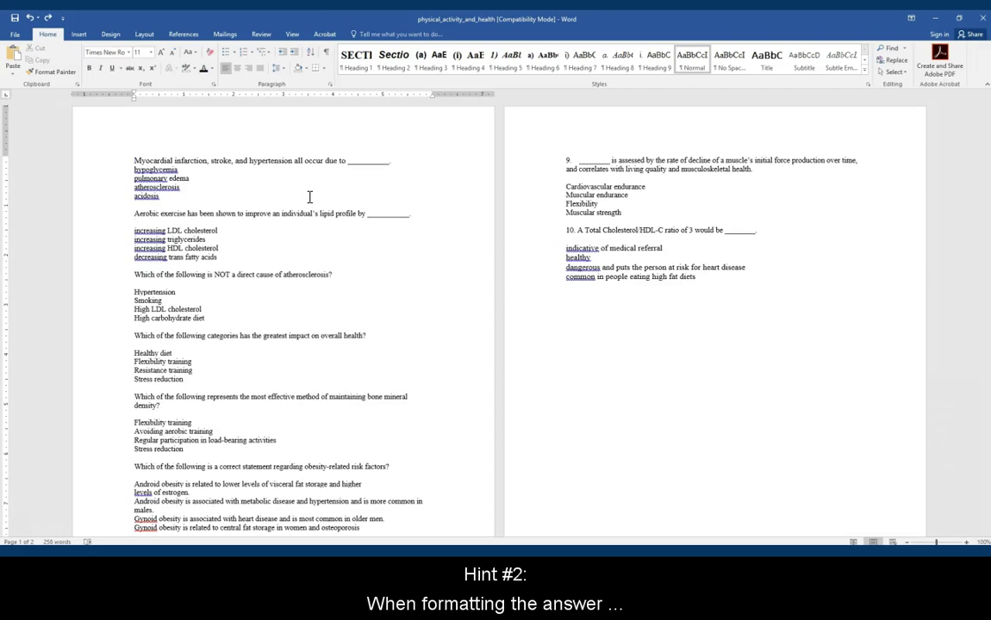
{"action": "left_click_drag", "start_coordinate": [166, 198], "coordinate": [132, 170]}
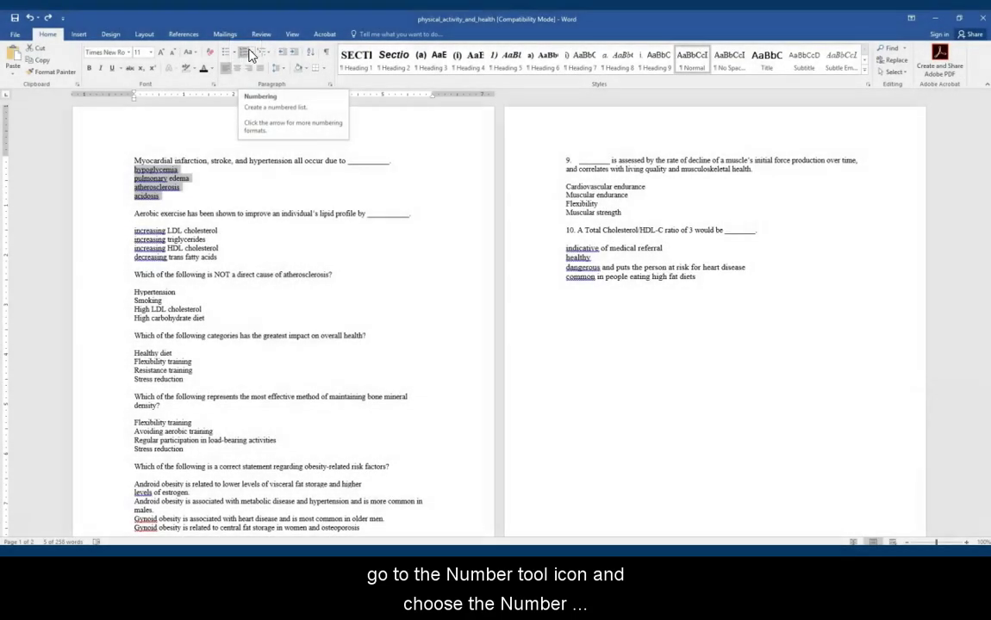
{"action": "left_click", "coordinate": [248, 52]}
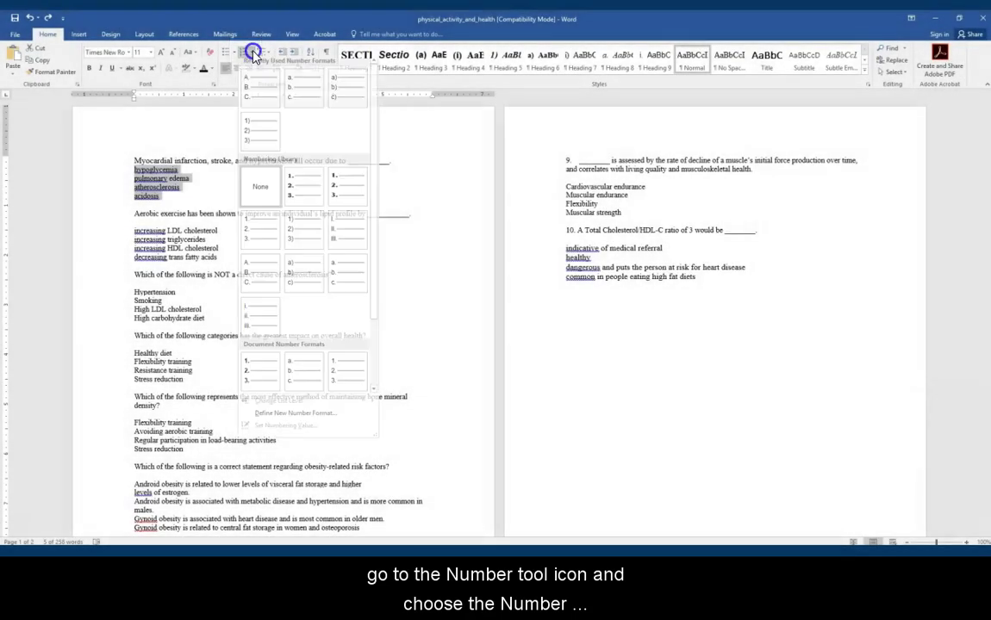
{"action": "left_click", "coordinate": [257, 276]}
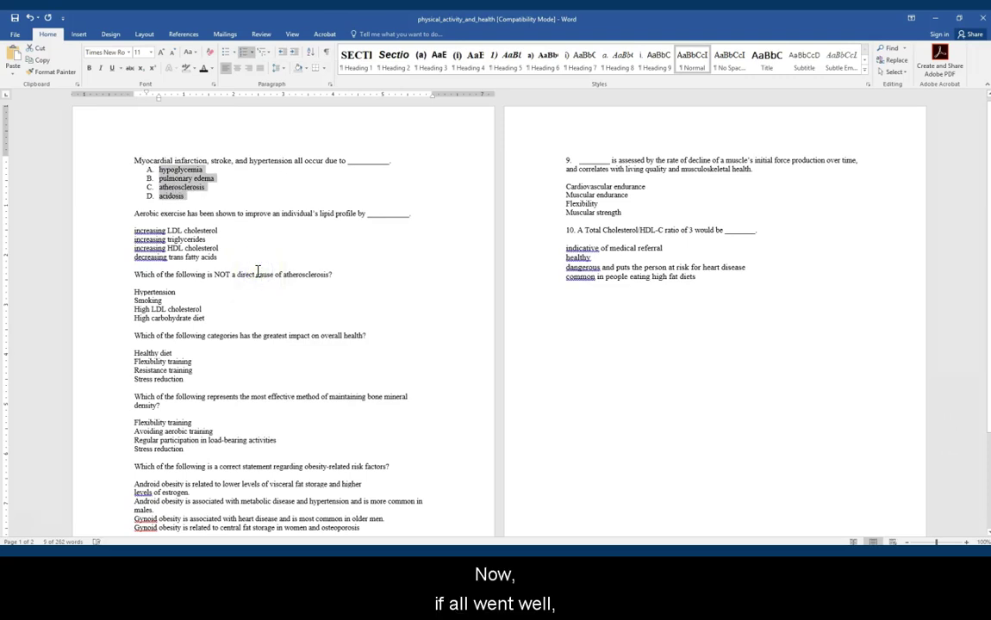
{"action": "left_click", "coordinate": [194, 201]}
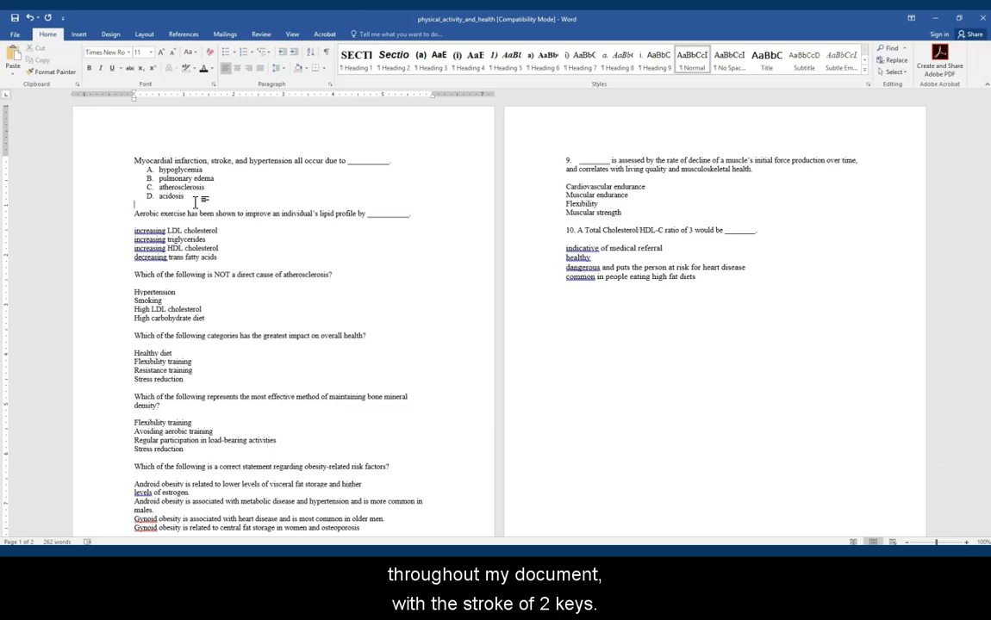
Repeat the A. B. C. list formatting on the answer choices of the lipid profile and atherosclerosis questions
{"action": "left_click_drag", "start_coordinate": [218, 257], "coordinate": [135, 237]}
{"action": "key", "text": "ctrl+y"}
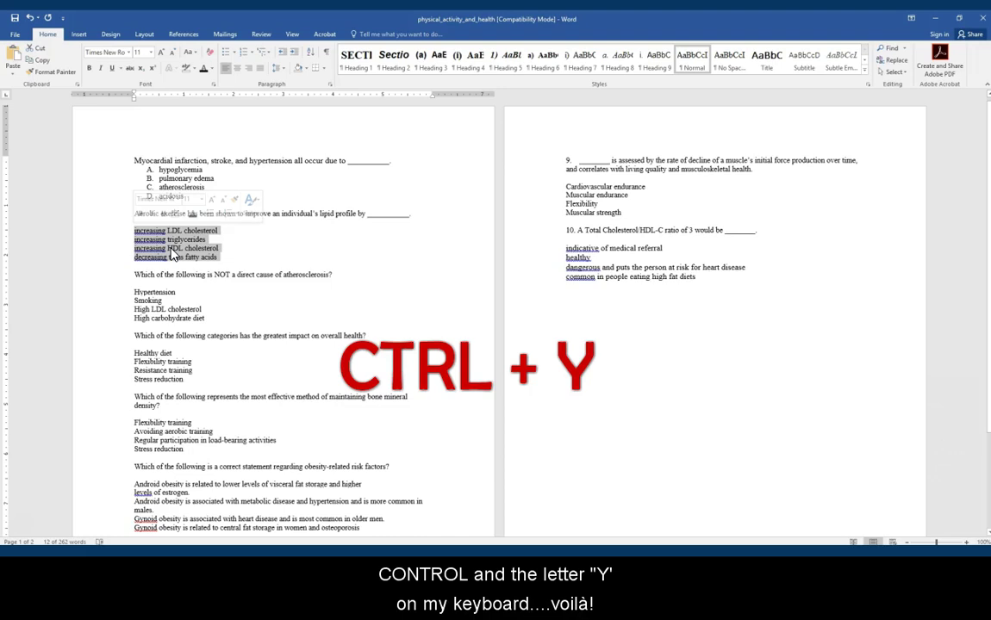
{"action": "key", "text": "ctrl+y"}
{"action": "left_click_drag", "start_coordinate": [209, 320], "coordinate": [131, 297]}
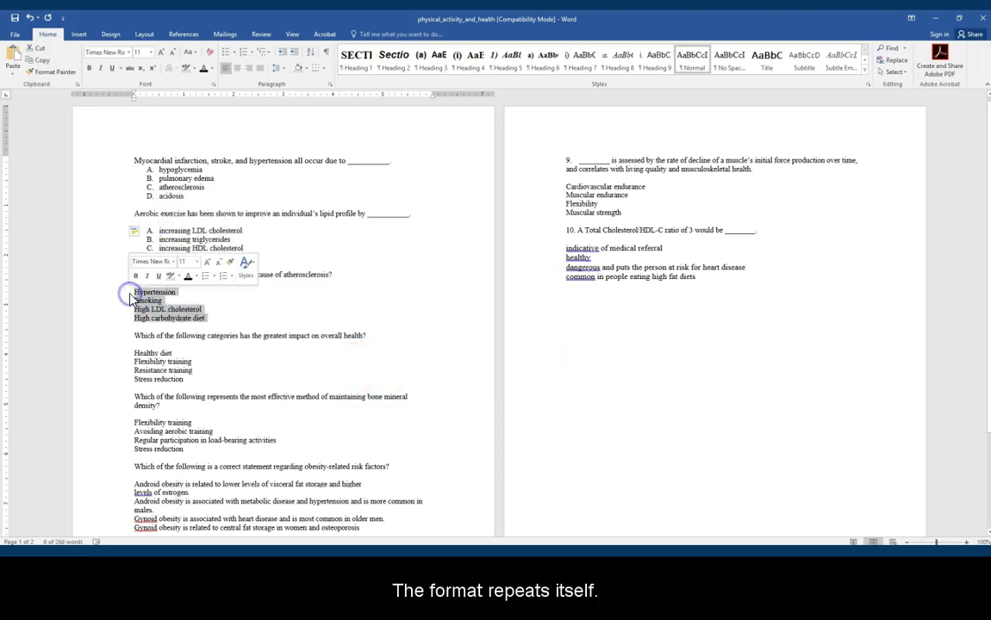
{"action": "left_click_drag", "start_coordinate": [215, 321], "coordinate": [132, 299]}
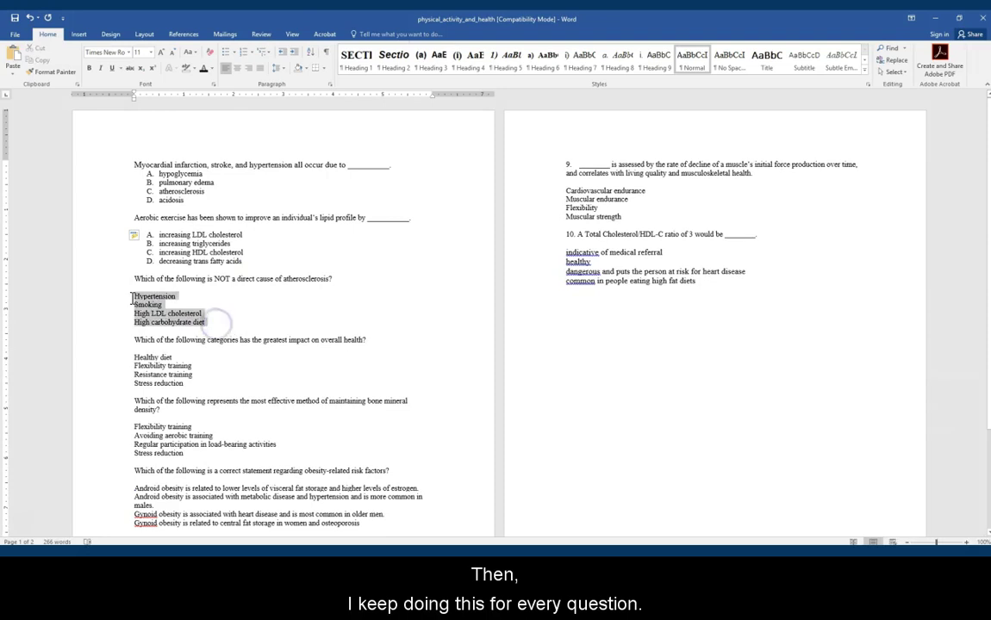
{"action": "key", "text": "ctrl+y"}
{"action": "key", "text": "alt"}
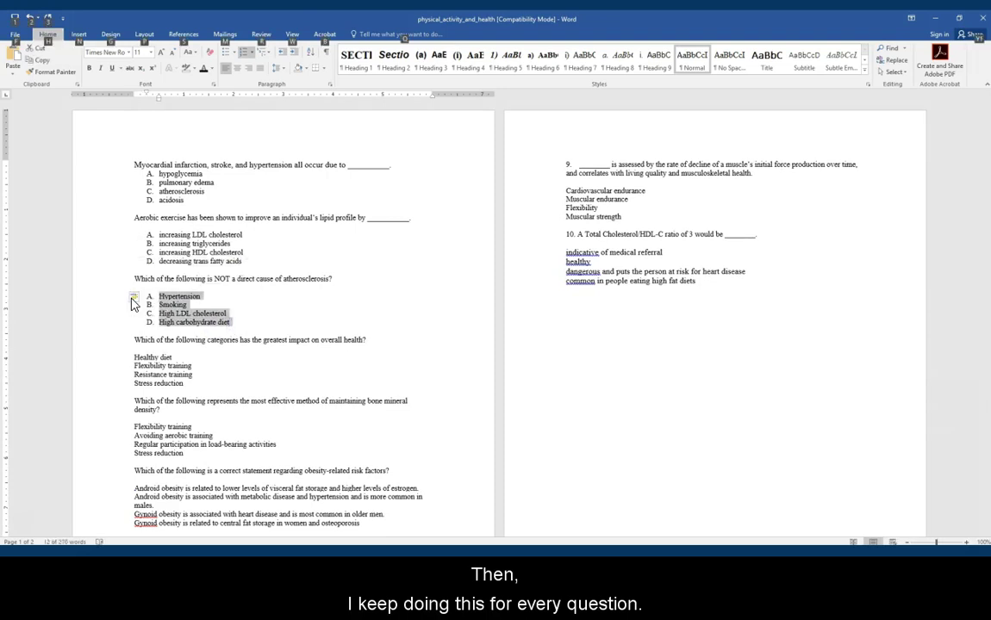
Repeat the lettered list formatting on the answers to the overall health, bone mineral density and obesity-related risk factor questions
{"action": "left_click_drag", "start_coordinate": [186, 382], "coordinate": [137, 355]}
{"action": "key", "text": "ctrl+y"}
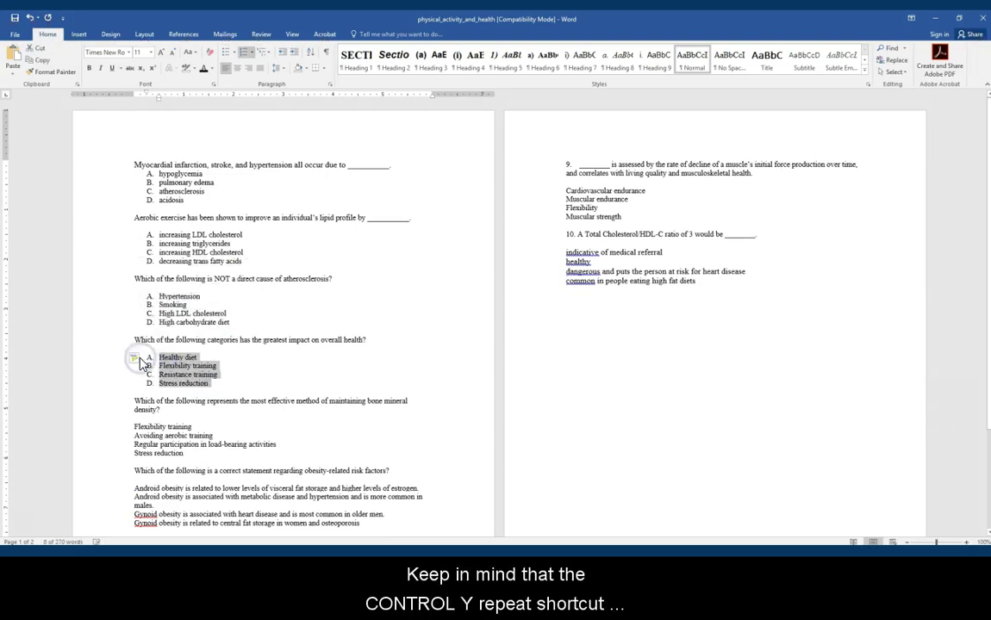
{"action": "left_click_drag", "start_coordinate": [184, 453], "coordinate": [135, 425]}
{"action": "key", "text": "ctrl+y"}
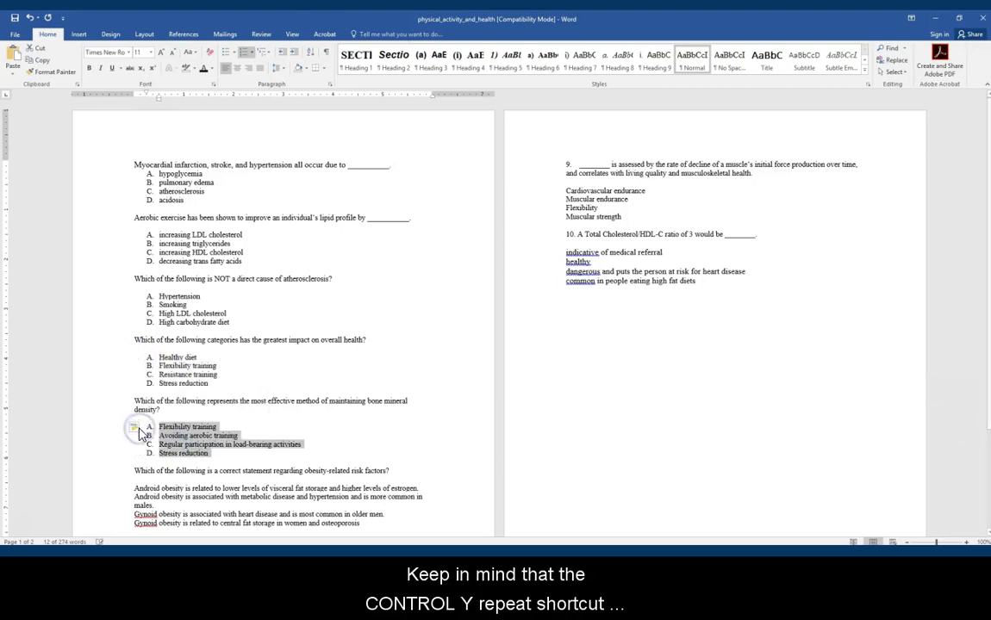
{"action": "scroll", "coordinate": [138, 433], "scroll_direction": "down", "scroll_amount": 2}
{"action": "left_click_drag", "start_coordinate": [362, 449], "coordinate": [135, 414]}
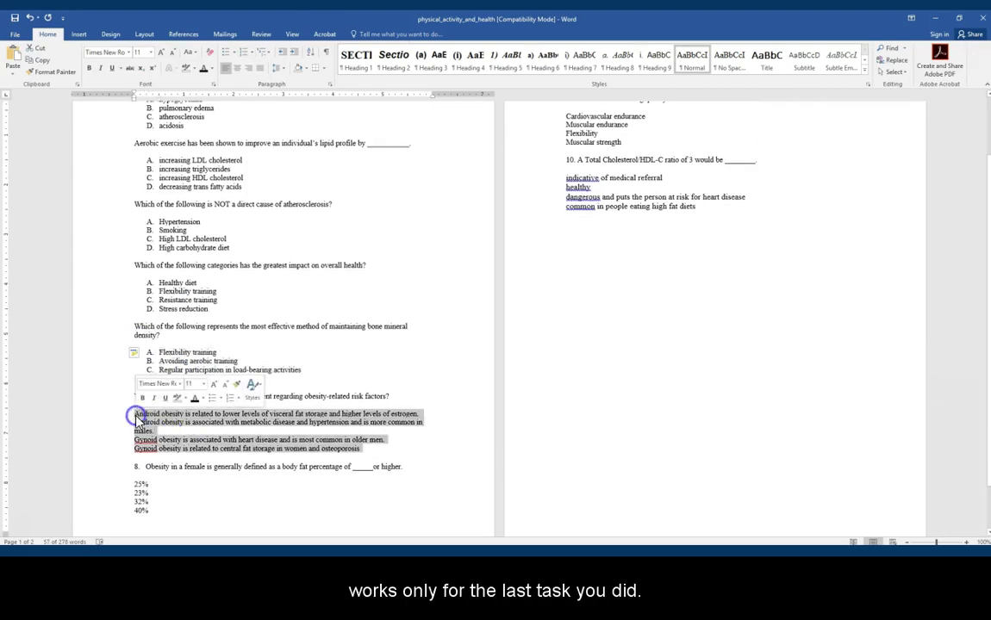
{"action": "key", "text": "ctrl+y"}
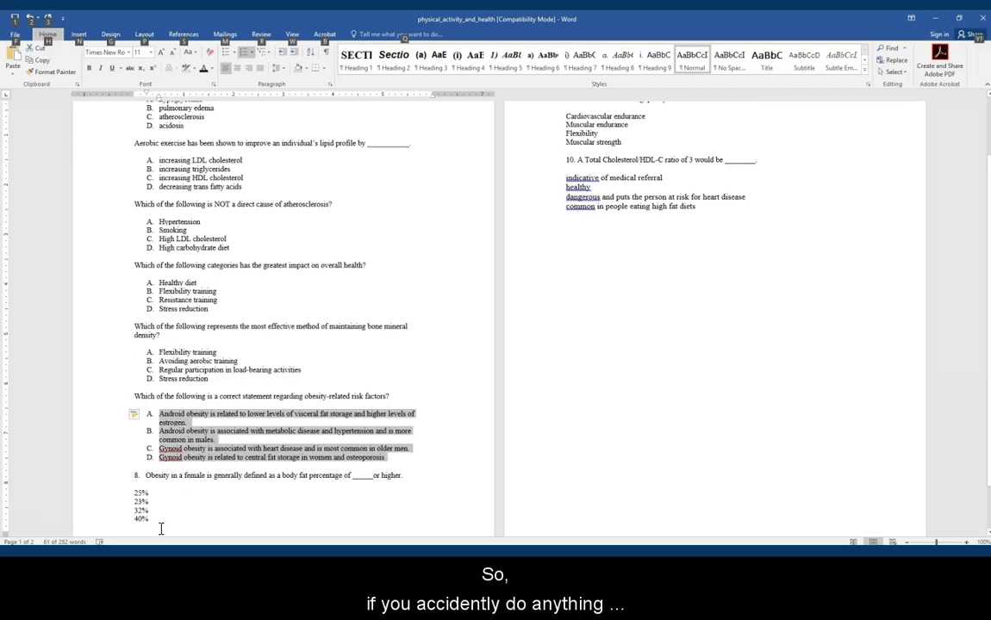
Repeat the lettered list formatting on the answer choices of questions 8, 9 and 10
{"action": "left_click_drag", "start_coordinate": [154, 520], "coordinate": [132, 494]}
{"action": "key", "text": "F4"}
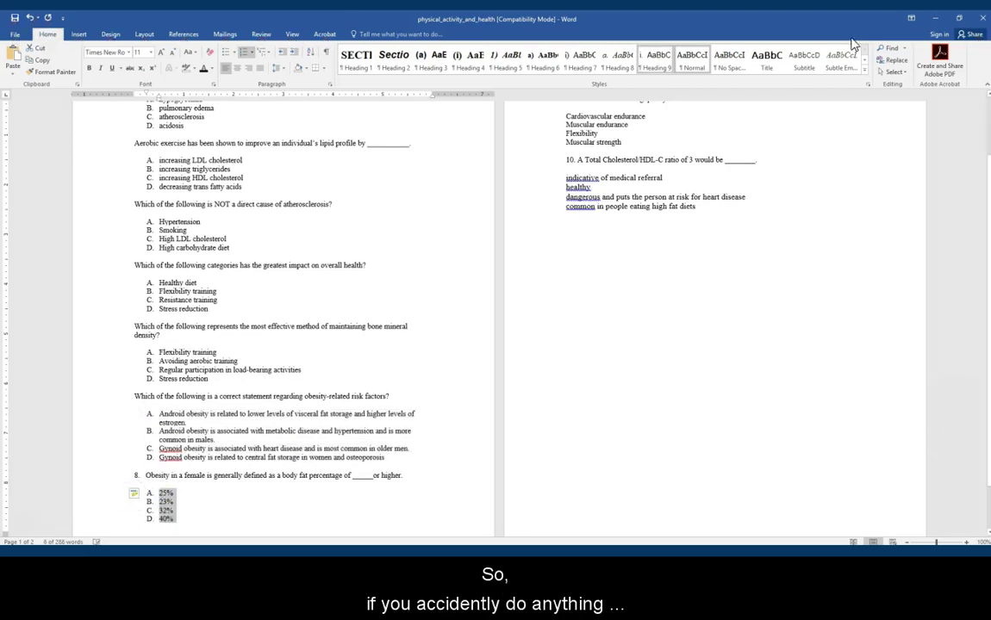
{"action": "scroll", "coordinate": [692, 327], "scroll_direction": "up", "scroll_amount": 3}
{"action": "left_click_drag", "start_coordinate": [630, 219], "coordinate": [569, 191]}
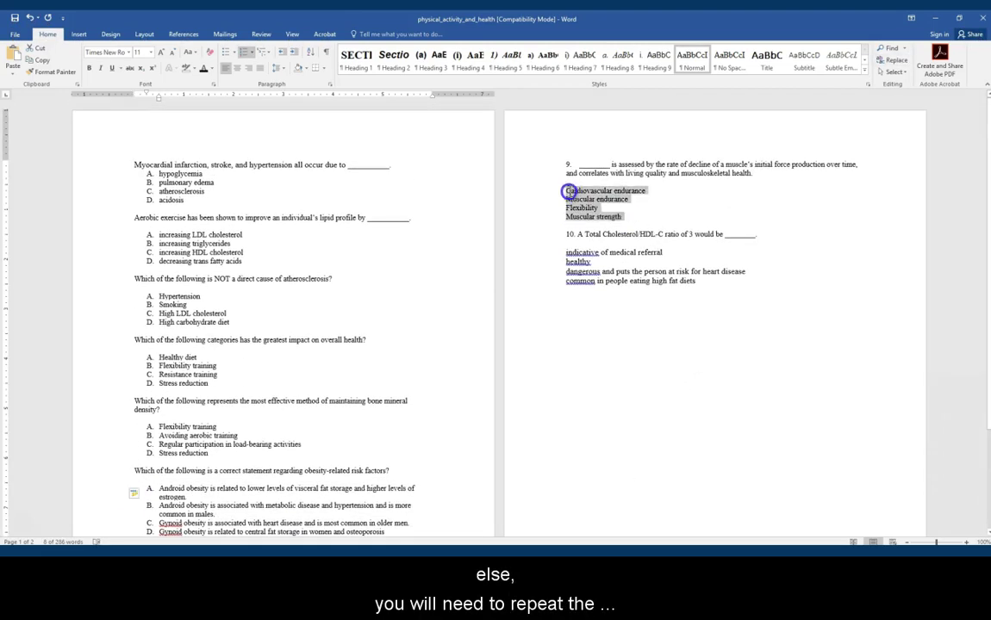
{"action": "key", "text": "ctrl+y"}
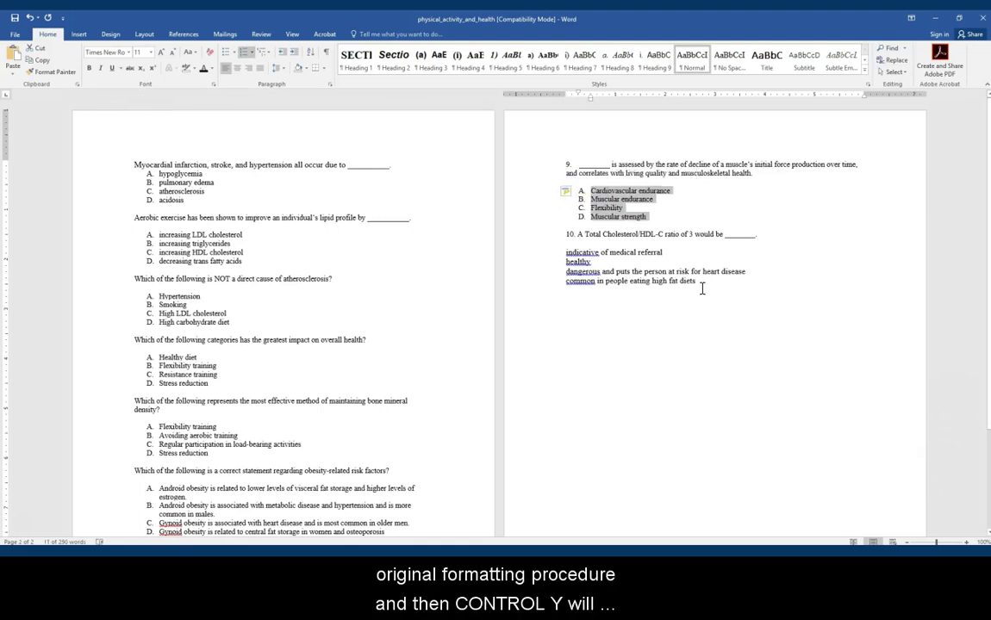
{"action": "left_click_drag", "start_coordinate": [696, 280], "coordinate": [566, 252]}
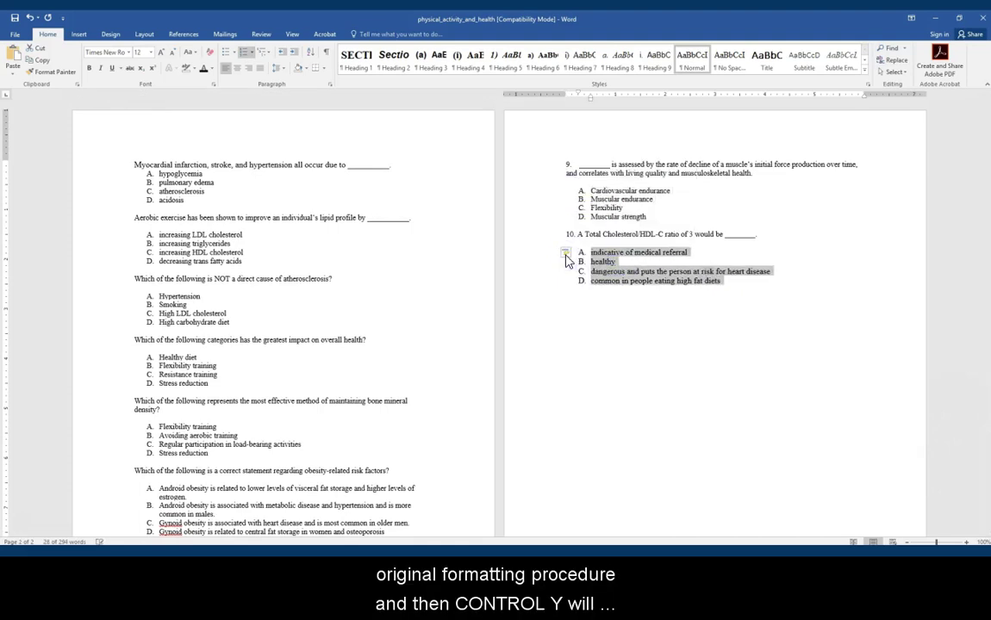
{"action": "key", "text": "ctrl+y"}
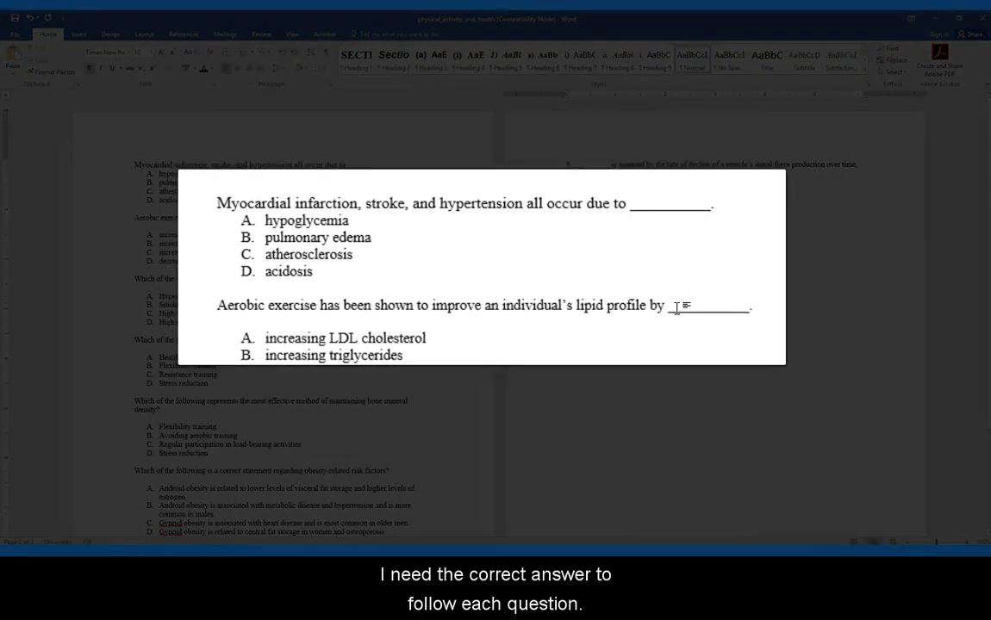
Add the line "ANSWER: C" below the answer choices of the myocardial infarction question
{"action": "left_click", "coordinate": [442, 268]}
{"action": "key", "text": "Return"}
{"action": "key", "text": "BackSpace"}
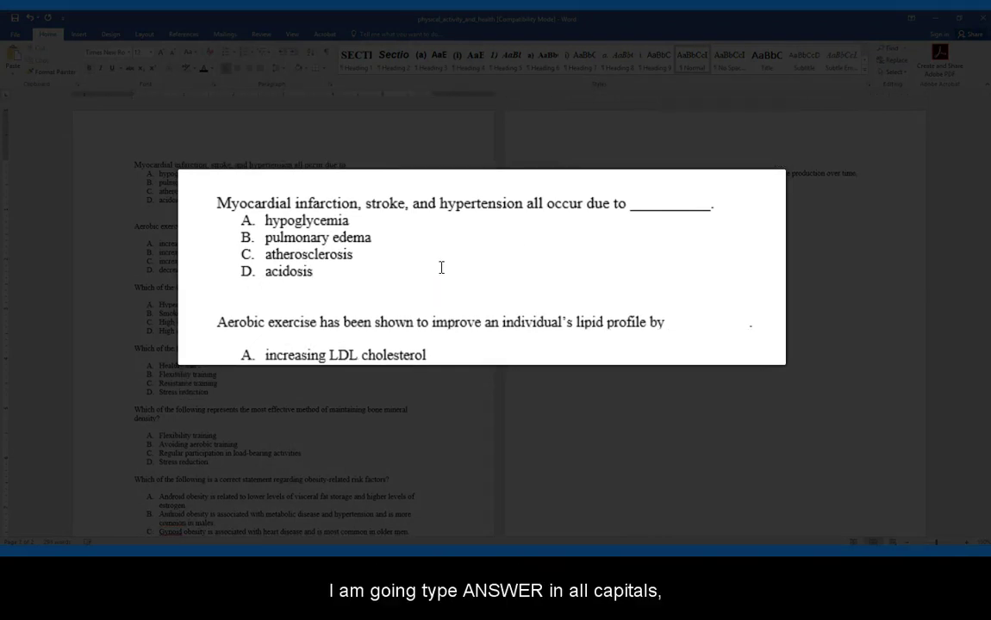
{"action": "type", "text": "ANSWER"}
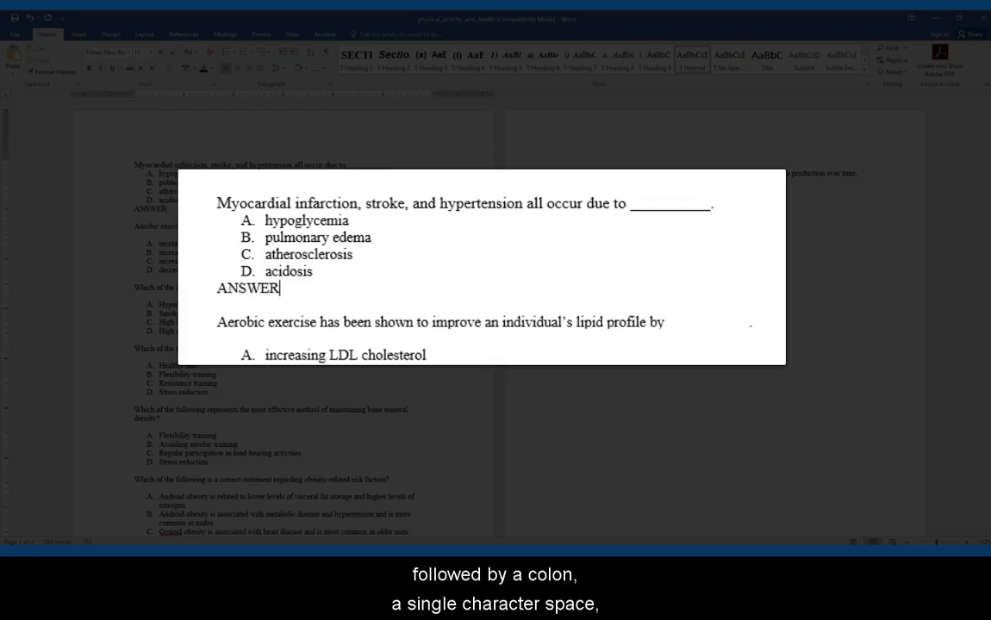
{"action": "type", "text": ":"}
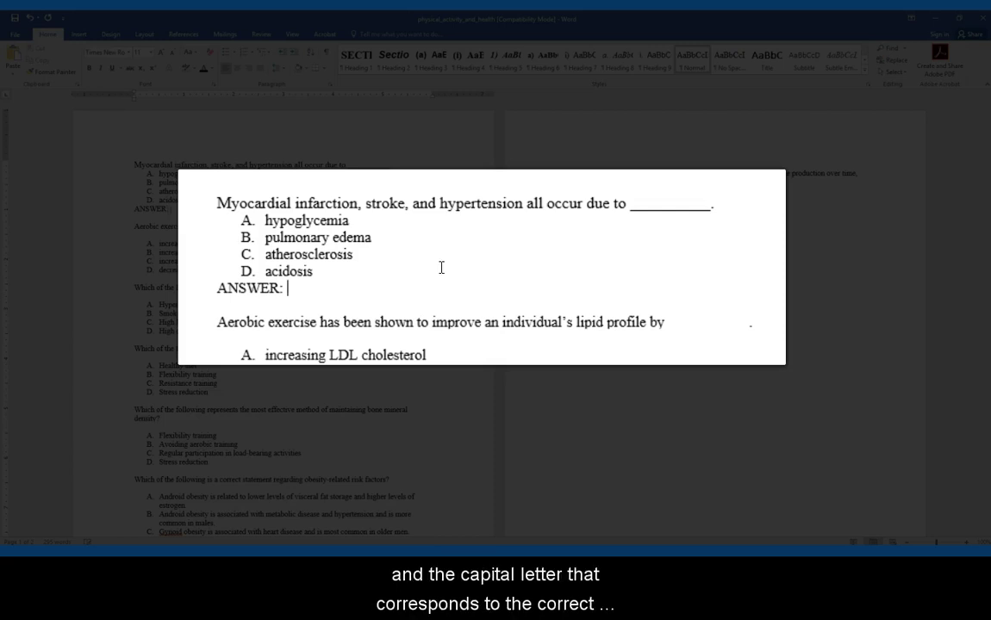
{"action": "type", "text": " C"}
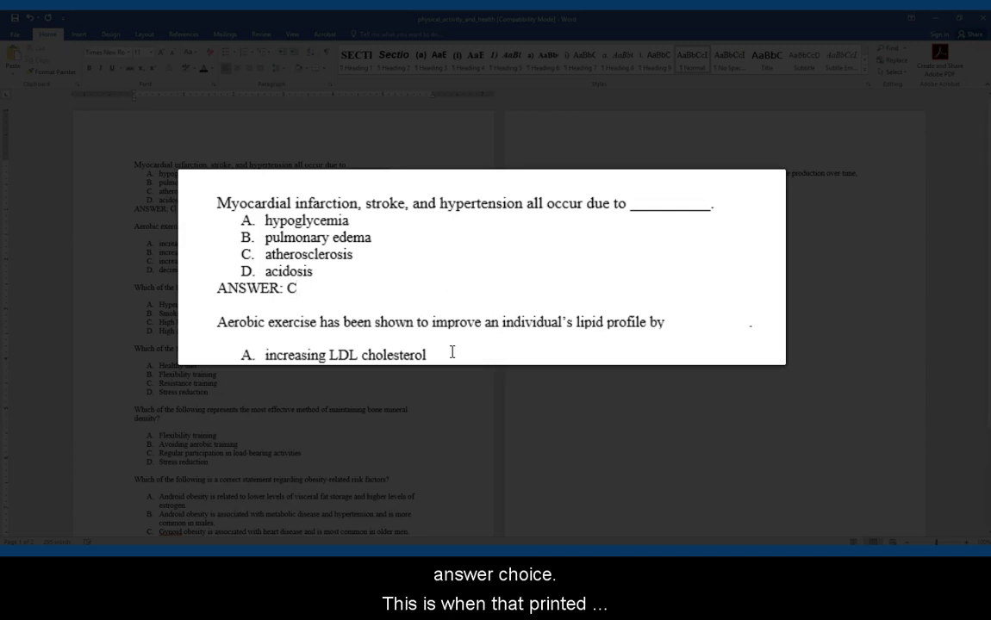
Add the line "ANSWER: C" below the choices of both the lipid profile question and the atherosclerosis question
{"action": "left_click", "coordinate": [256, 271]}
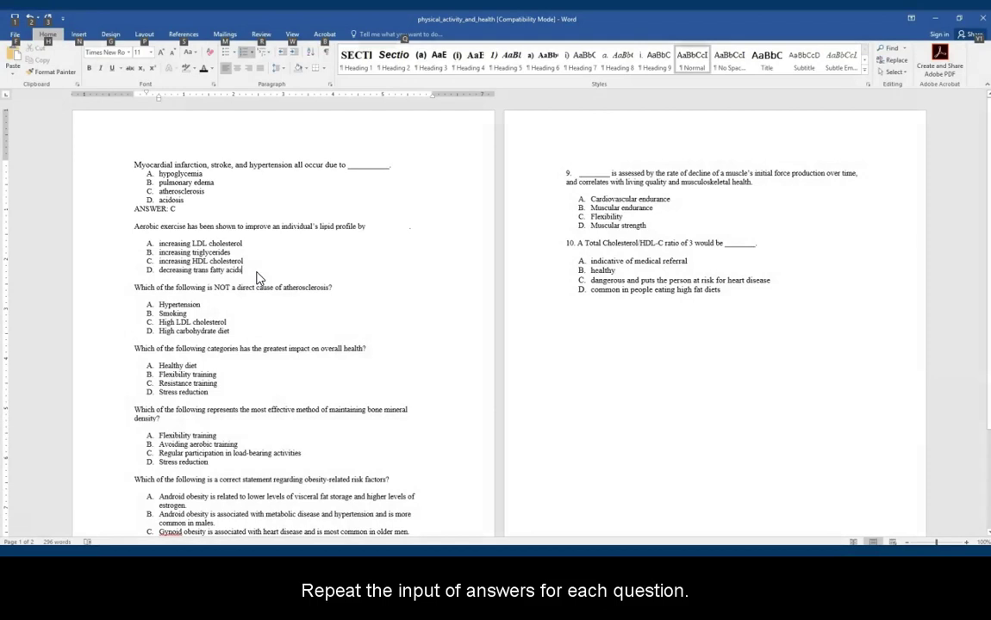
{"action": "left_click", "coordinate": [256, 272]}
{"action": "key", "text": "Return"}
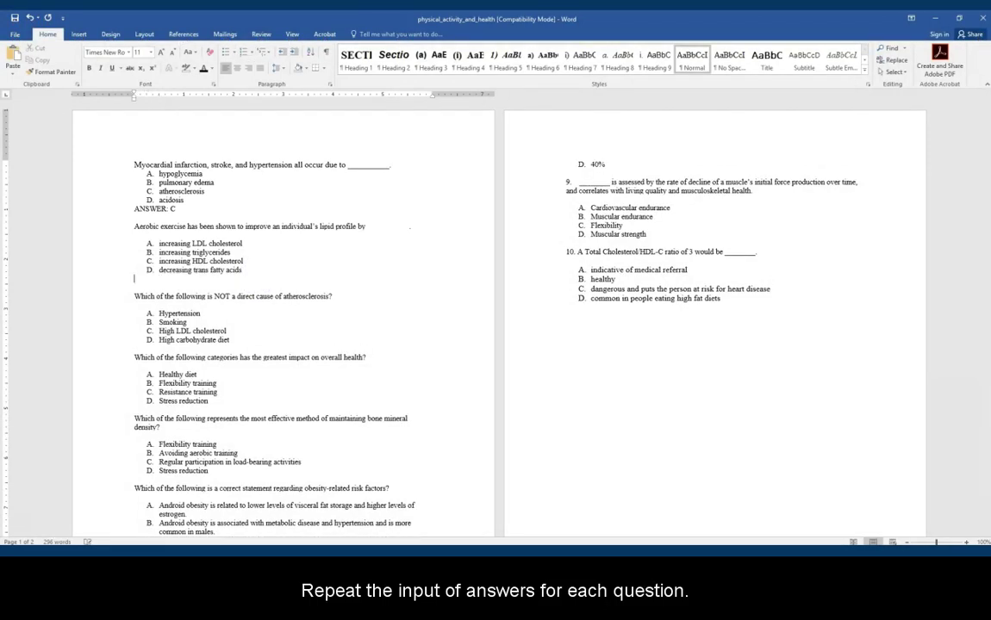
{"action": "type", "text": "ANSWER: C"}
{"action": "left_click", "coordinate": [233, 343]}
{"action": "key", "text": "Return"}
{"action": "type", "text": "ANSWER: C"}
Add the line "ANSWER: C" below the choices of the overall health and bone mineral density questions
{"action": "left_click", "coordinate": [242, 407]}
{"action": "key", "text": "Return"}
{"action": "type", "text": "ANSWER: C"}
{"action": "scroll", "coordinate": [235, 435], "scroll_direction": "down", "scroll_amount": 1}
{"action": "left_click", "coordinate": [229, 463]}
{"action": "key", "text": "Return"}
{"action": "key", "text": "Return"}
{"action": "type", "text": "ANSWER: C"}
Add the line "ANSWER: B" below the choices of the obesity-related risk factors question
{"action": "scroll", "coordinate": [229, 464], "scroll_direction": "down", "scroll_amount": 3}
{"action": "left_click", "coordinate": [405, 474]}
{"action": "key", "text": "Return"}
{"action": "key", "text": "Return"}
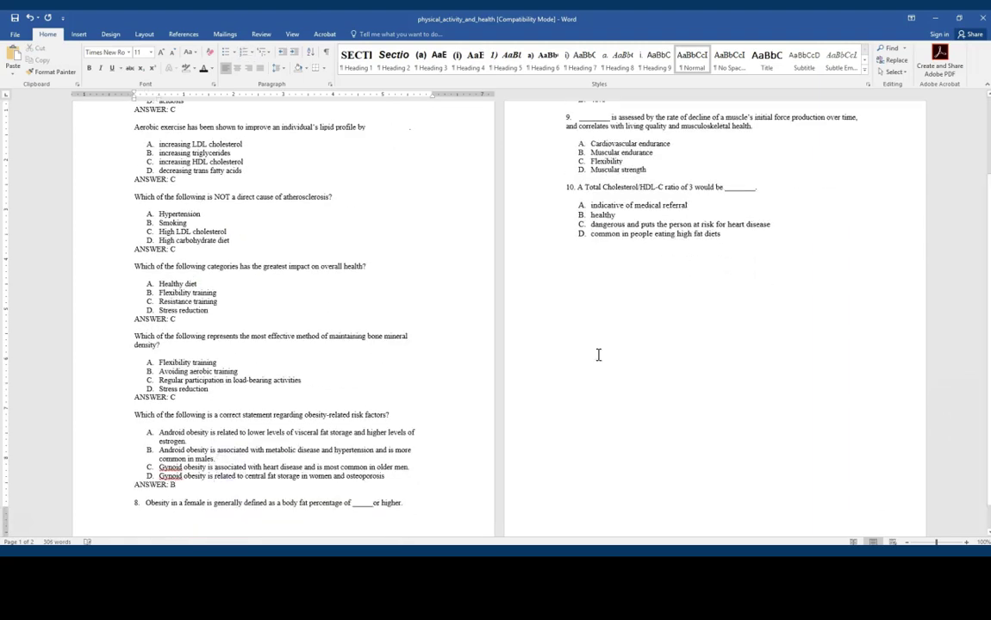
Add the line "ANSWER: C" below the choices of questions 8, 9 and 10
{"action": "type", "text": "C"}
{"action": "left_click", "coordinate": [654, 253]}
{"action": "key", "text": "Return"}
{"action": "type", "text": "ANSWER: C"}
{"action": "left_click", "coordinate": [726, 327]}
{"action": "key", "text": "Return"}
{"action": "type", "text": "ANSWER: C"}
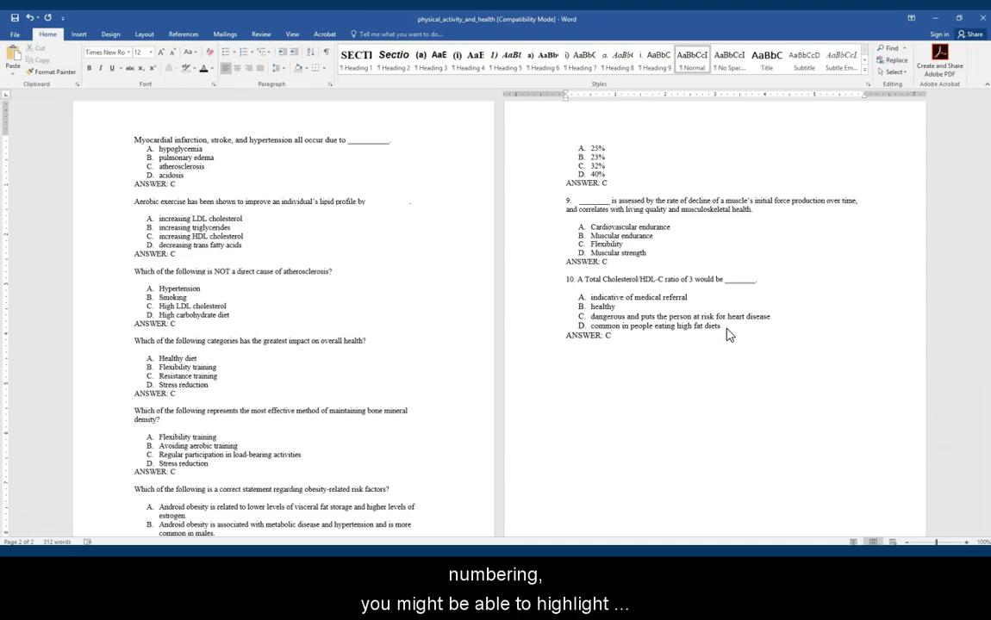
Try to strip the automatic numbering from the entire document with the None number format
{"action": "key", "text": "ctrl+a"}
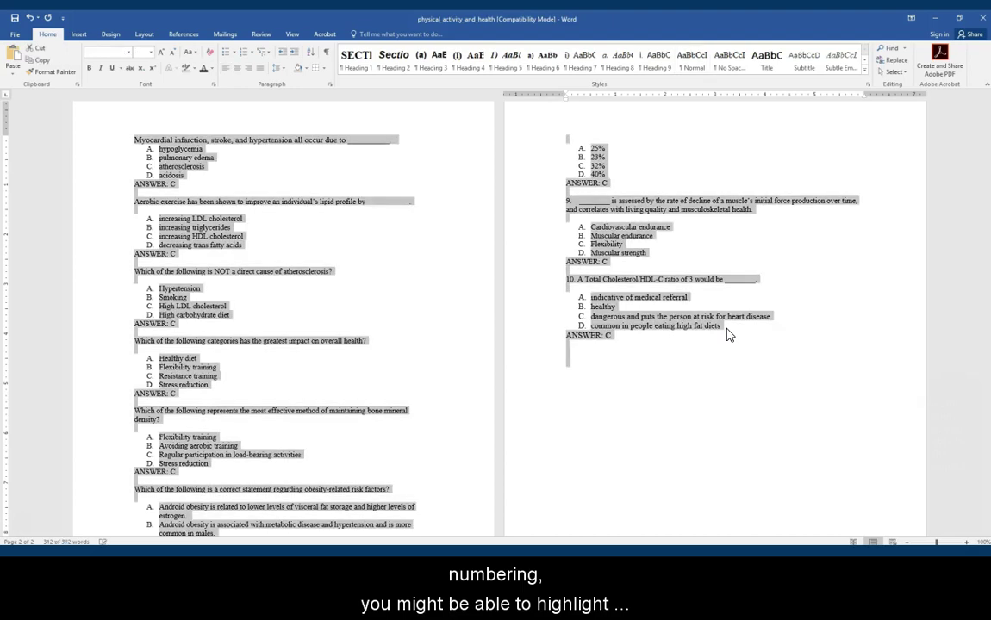
{"action": "left_click", "coordinate": [252, 52]}
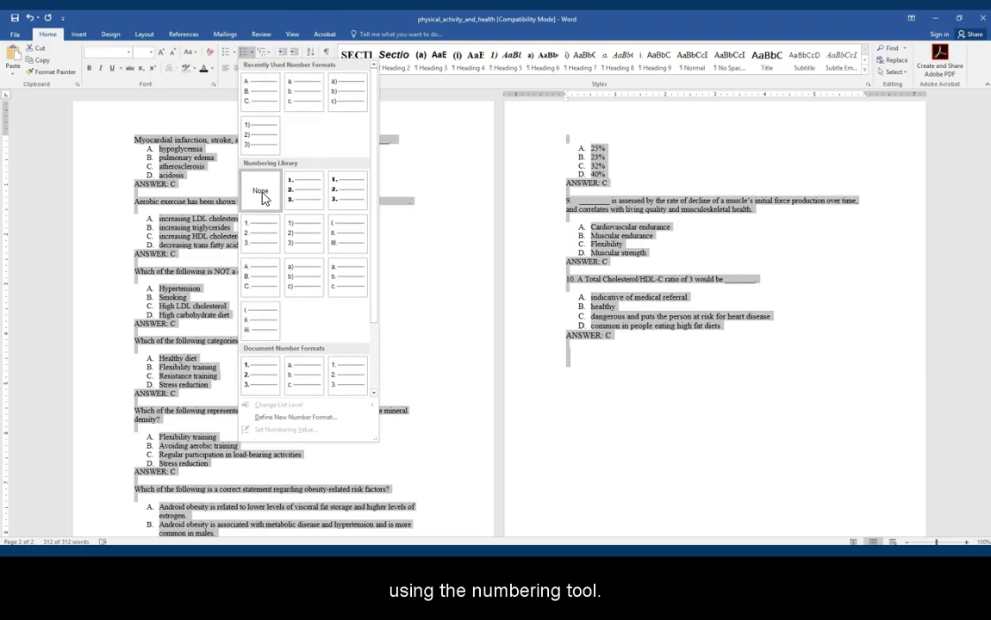
{"action": "left_click", "coordinate": [263, 195]}
{"action": "left_click", "coordinate": [438, 266]}
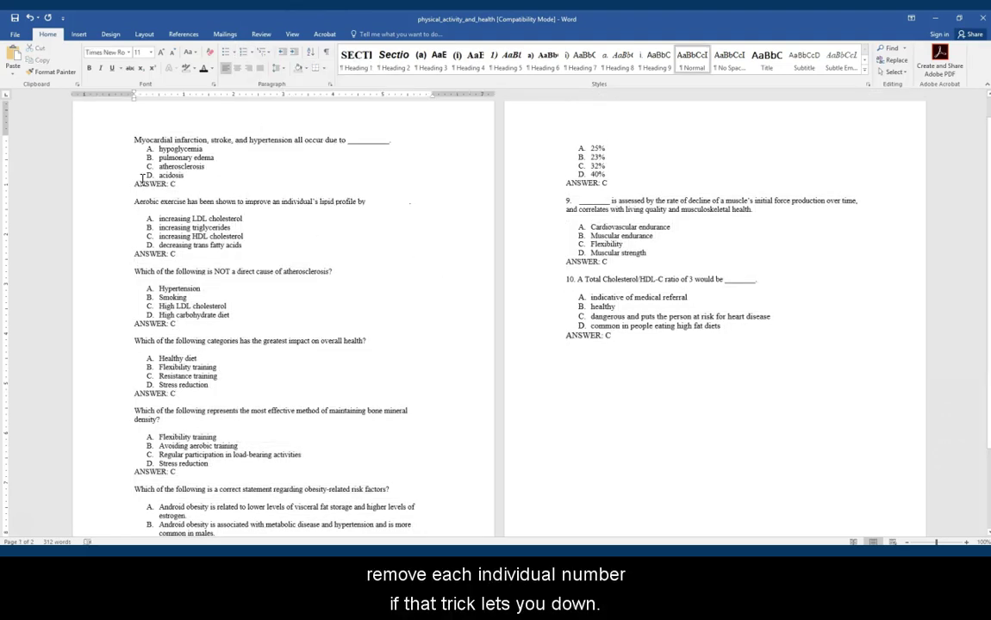
{"action": "left_click", "coordinate": [129, 139]}
{"action": "left_click", "coordinate": [135, 202]}
{"action": "left_click", "coordinate": [135, 273]}
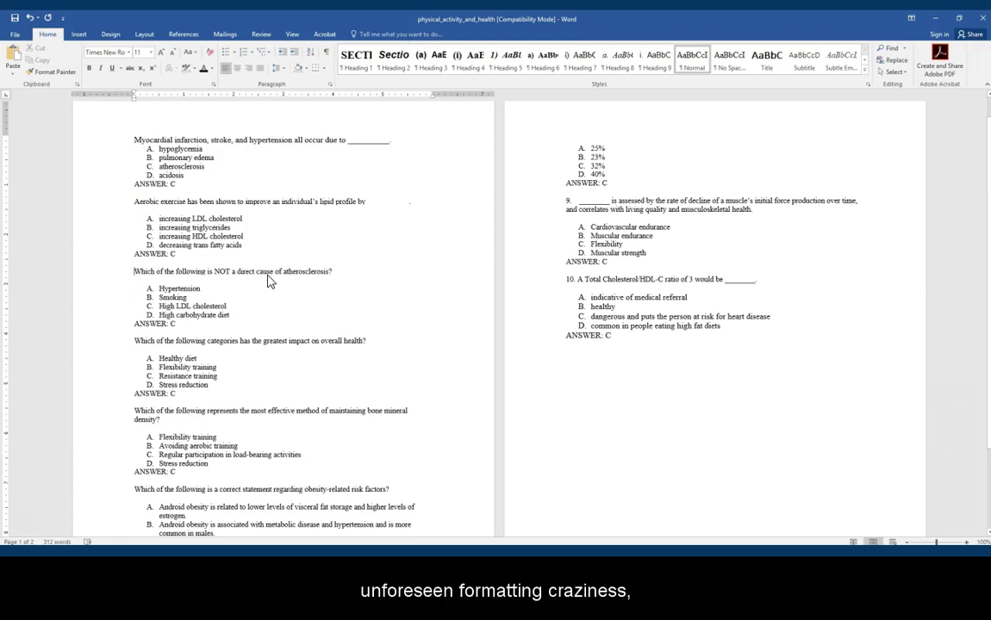
Left-align all the text in the document
{"action": "key", "text": "ctrl+a"}
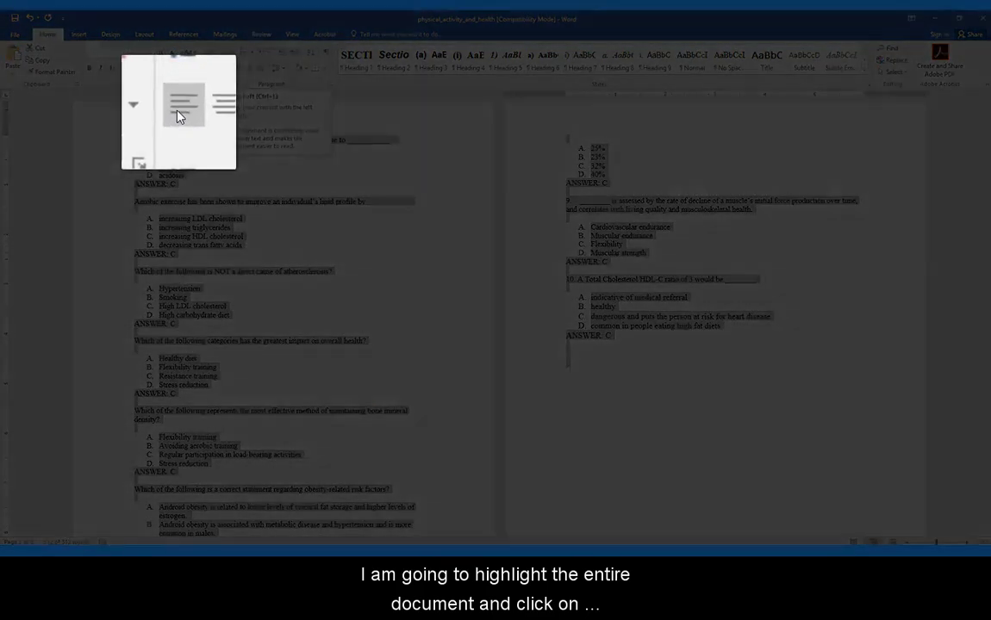
{"action": "left_click", "coordinate": [225, 68]}
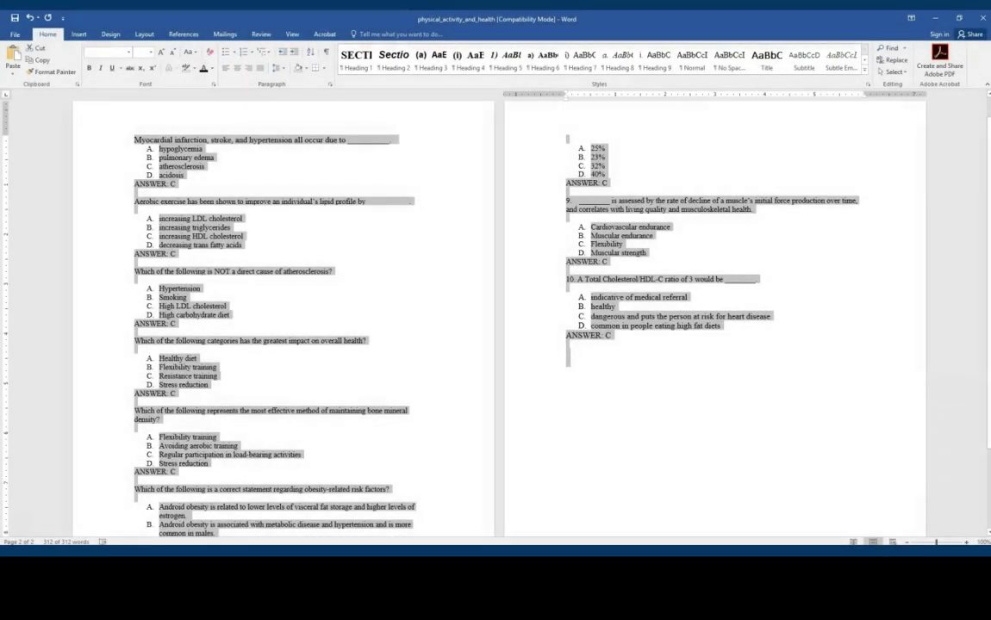
{"action": "left_click", "coordinate": [200, 289]}
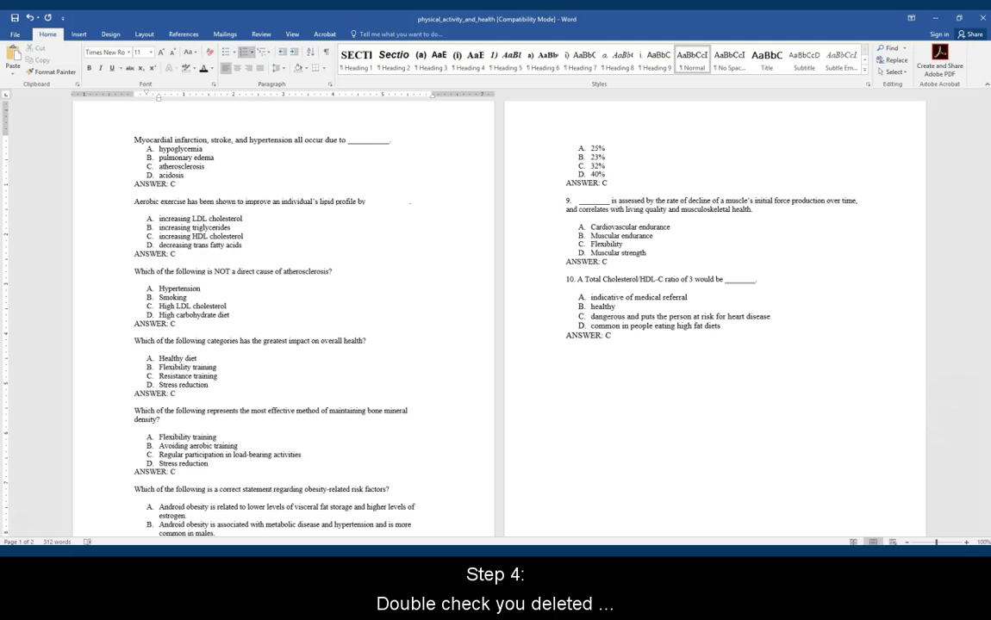
{"action": "scroll", "coordinate": [496, 318], "scroll_direction": "down", "scroll_amount": 3}
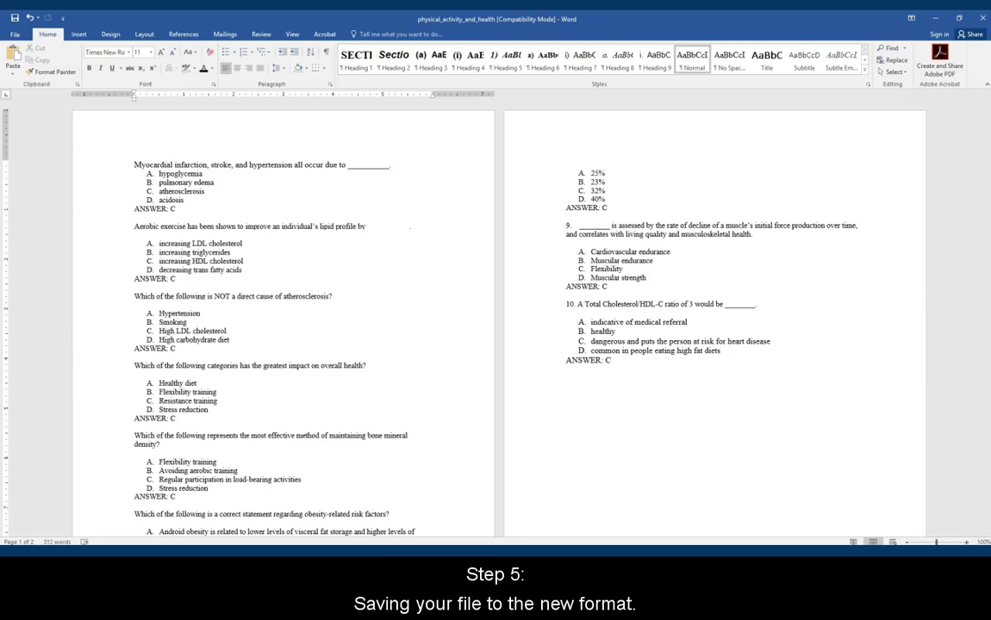
Start saving a copy to the Desktop under the file name "Physical Activity and Health MOODLE FORMATTED"
{"action": "key", "text": "alt"}
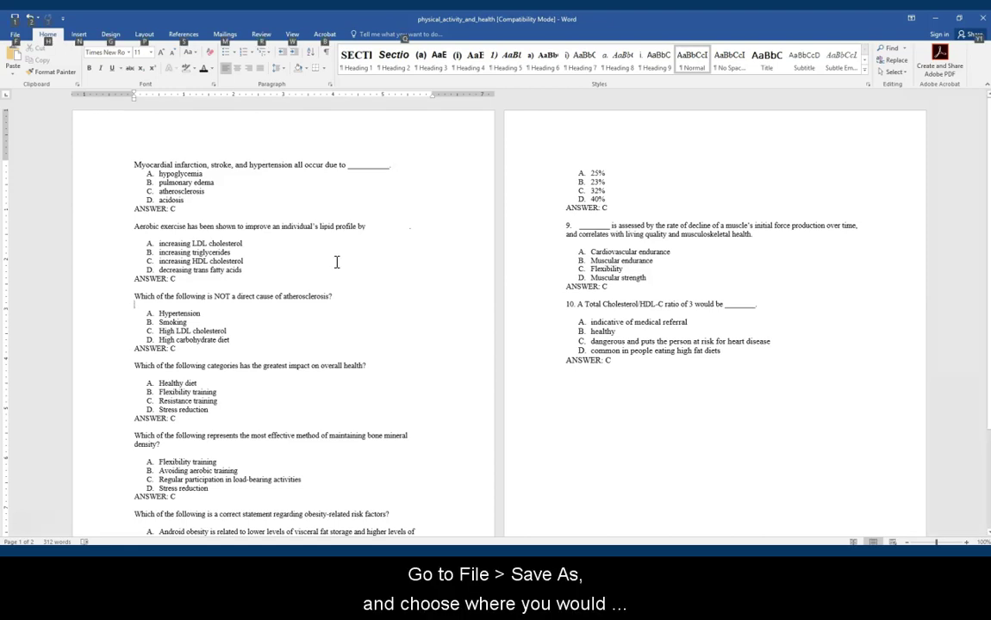
{"action": "left_click", "coordinate": [15, 35]}
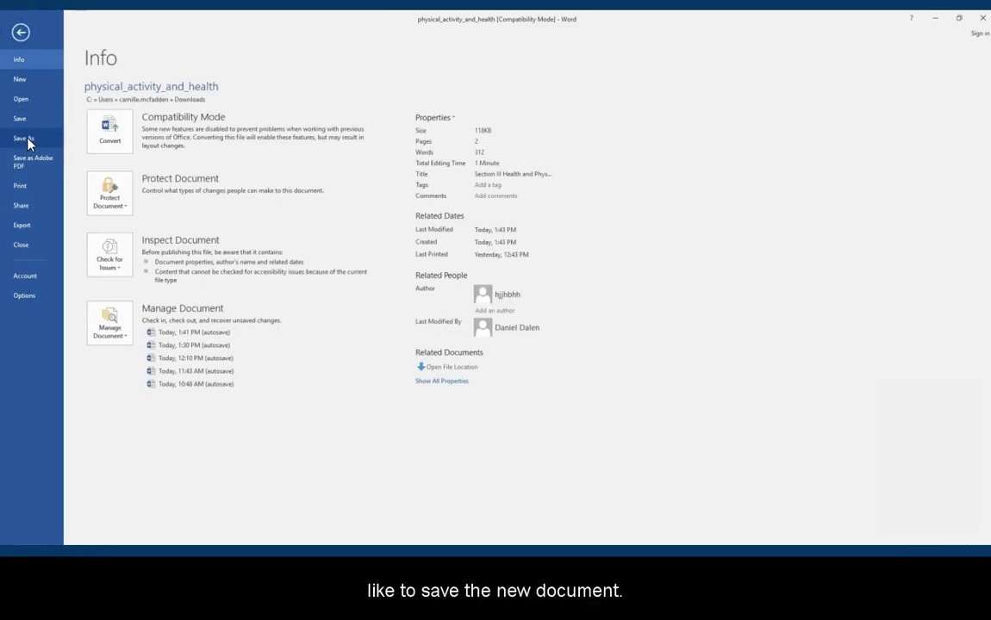
{"action": "left_click", "coordinate": [24, 139]}
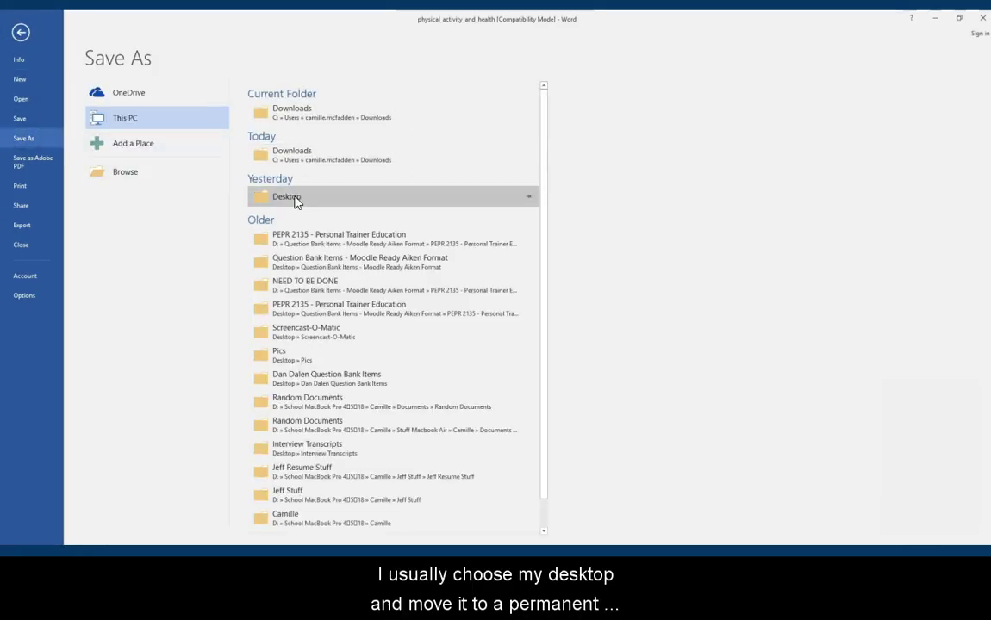
{"action": "left_click", "coordinate": [294, 198]}
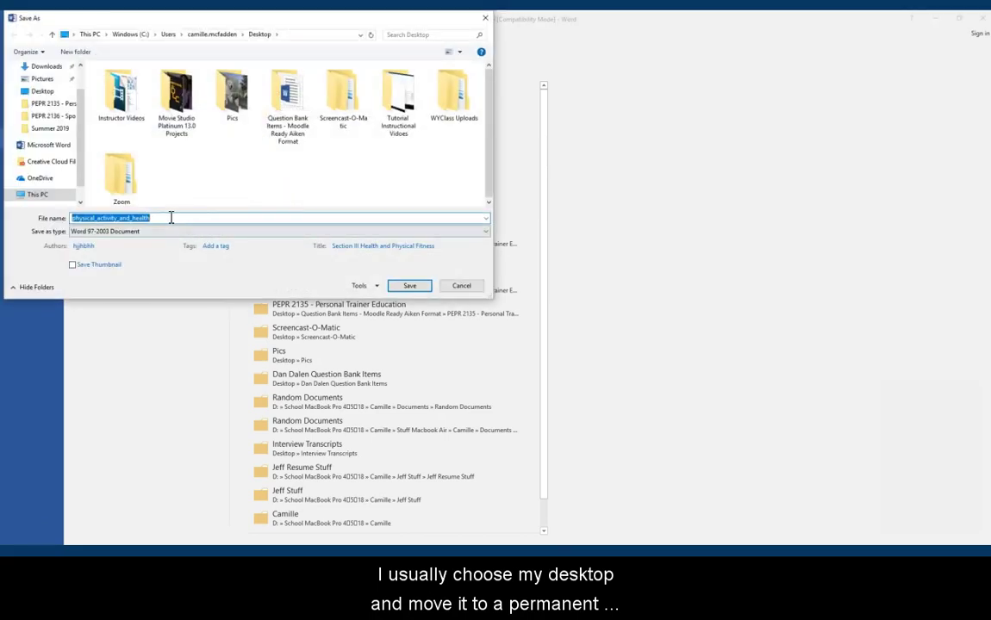
{"action": "left_click", "coordinate": [169, 218]}
{"action": "mouse_move", "coordinate": [169, 218]}
{"action": "left_mouse_down"}
{"action": "mouse_move", "coordinate": [99, 219]}
{"action": "mouse_move", "coordinate": [159, 219]}
{"action": "left_mouse_up"}
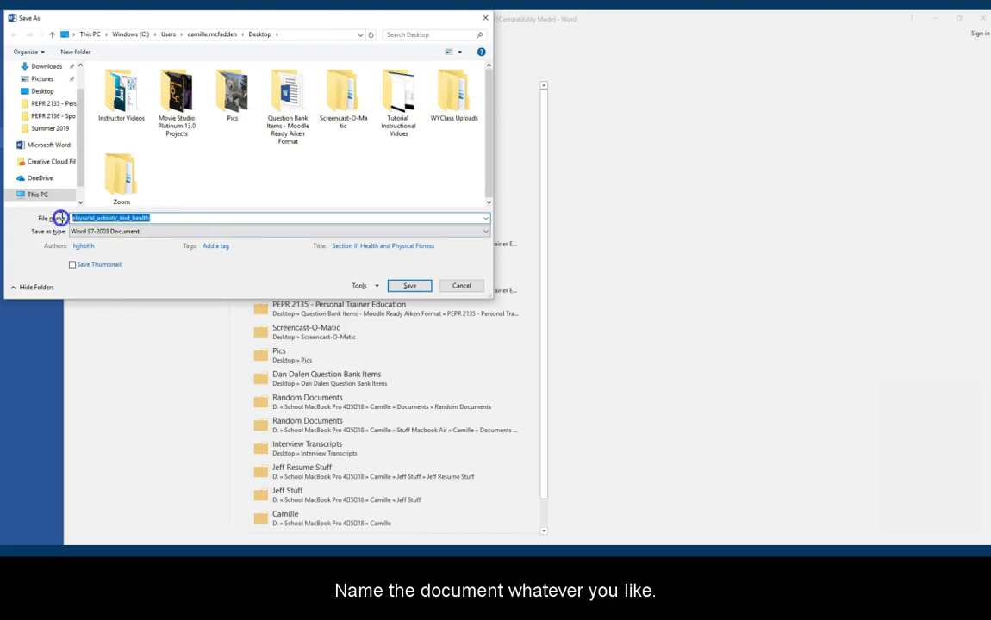
{"action": "type", "text": "Physical Activity and Health MOODLE FORMATTED"}
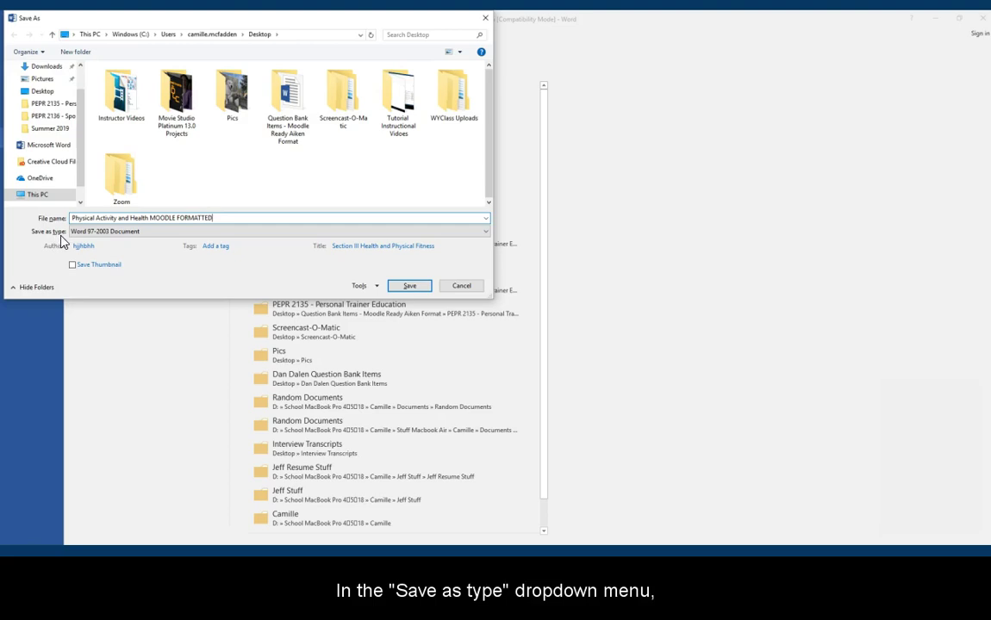
Save the copy as Plain Text, using Unicode (UTF-8) as the other encoding
{"action": "left_click", "coordinate": [466, 229]}
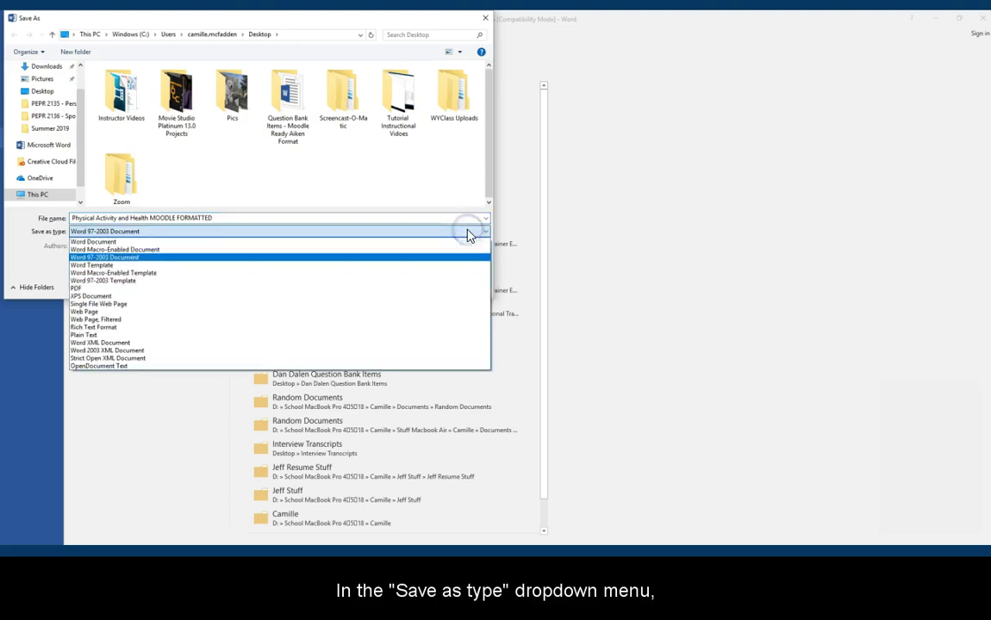
{"action": "left_click", "coordinate": [102, 339]}
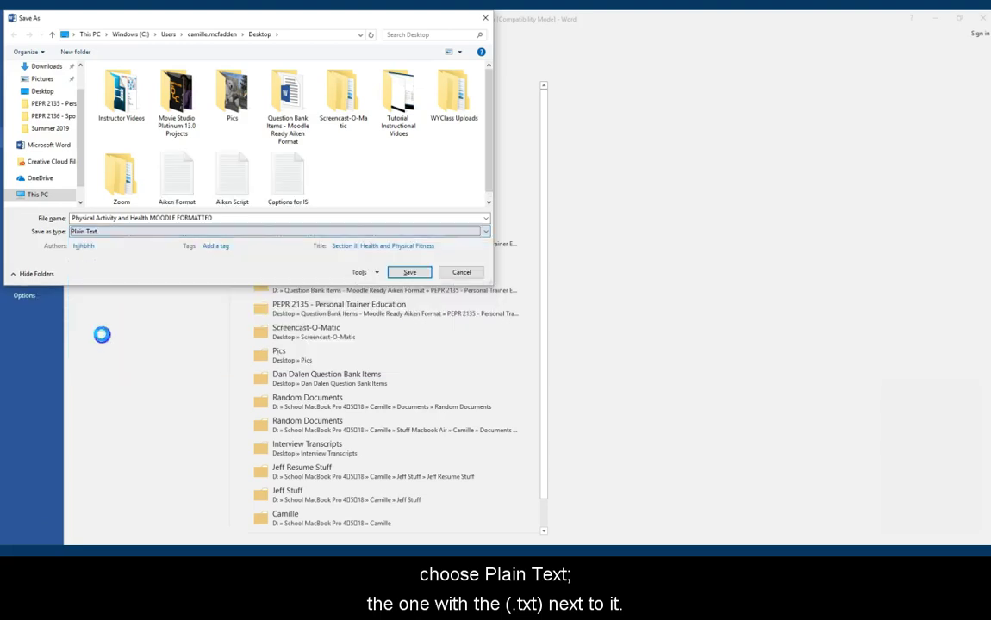
{"action": "left_click", "coordinate": [423, 274]}
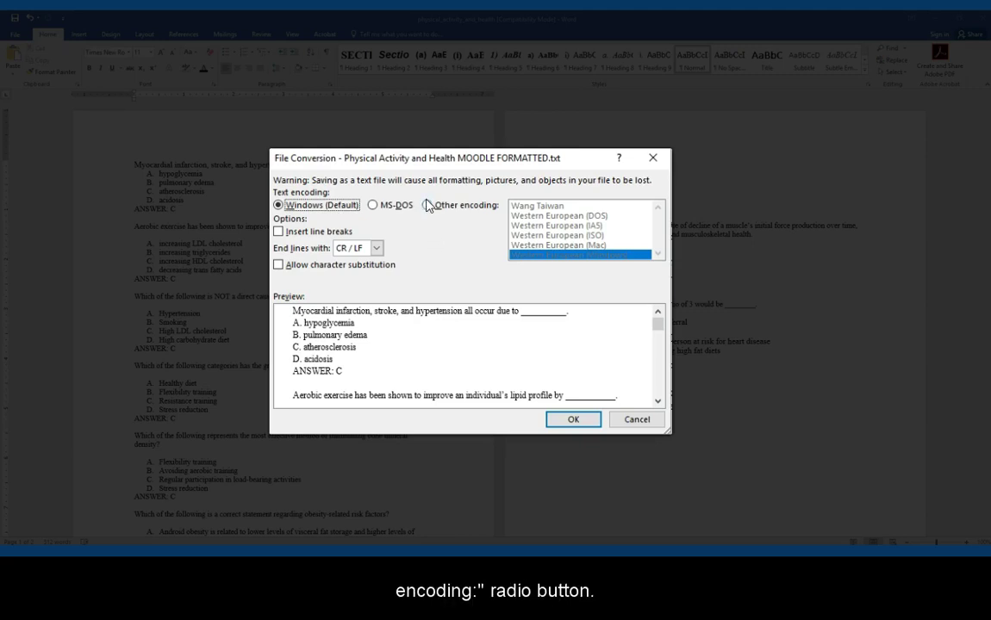
{"action": "left_click", "coordinate": [428, 206]}
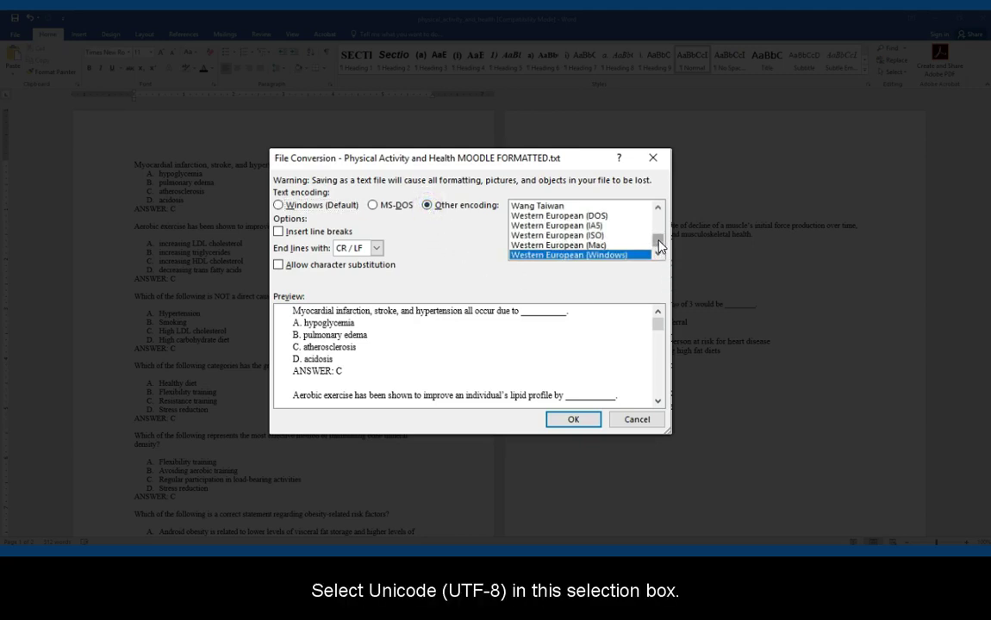
{"action": "left_click_drag", "start_coordinate": [659, 245], "coordinate": [657, 238]}
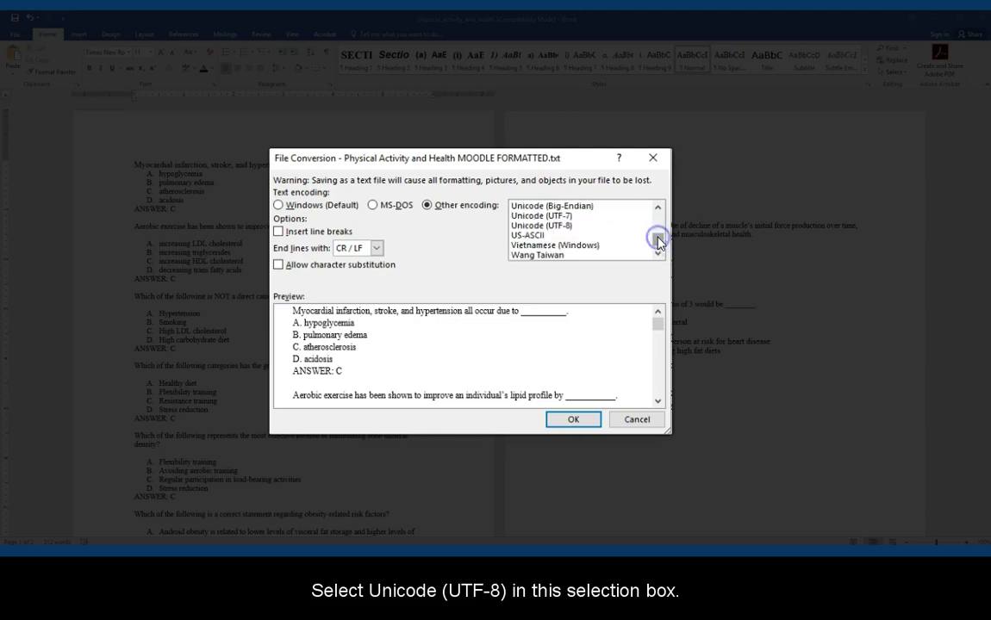
{"action": "left_click", "coordinate": [573, 226]}
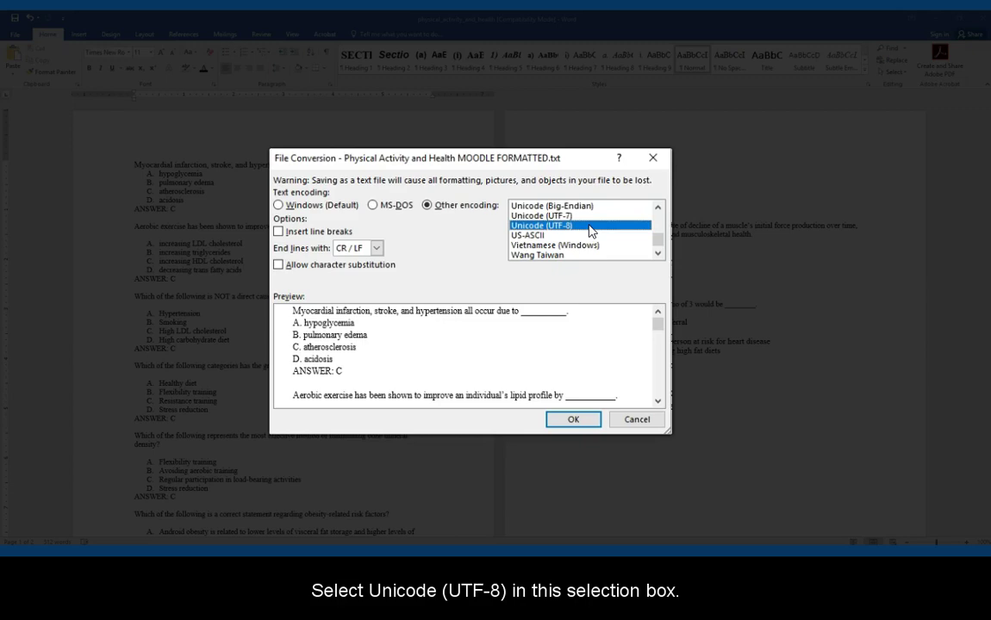
{"action": "left_click", "coordinate": [573, 420]}
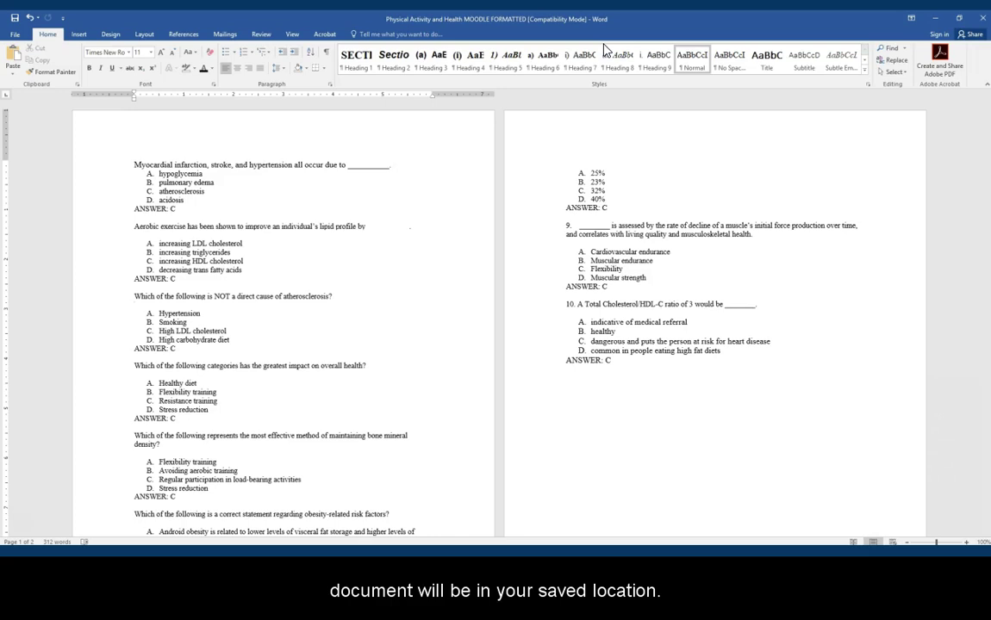
Close the Word document and open the saved Physical Activity and Health text file from the desktop in Notepad
{"action": "key", "text": "alt"}
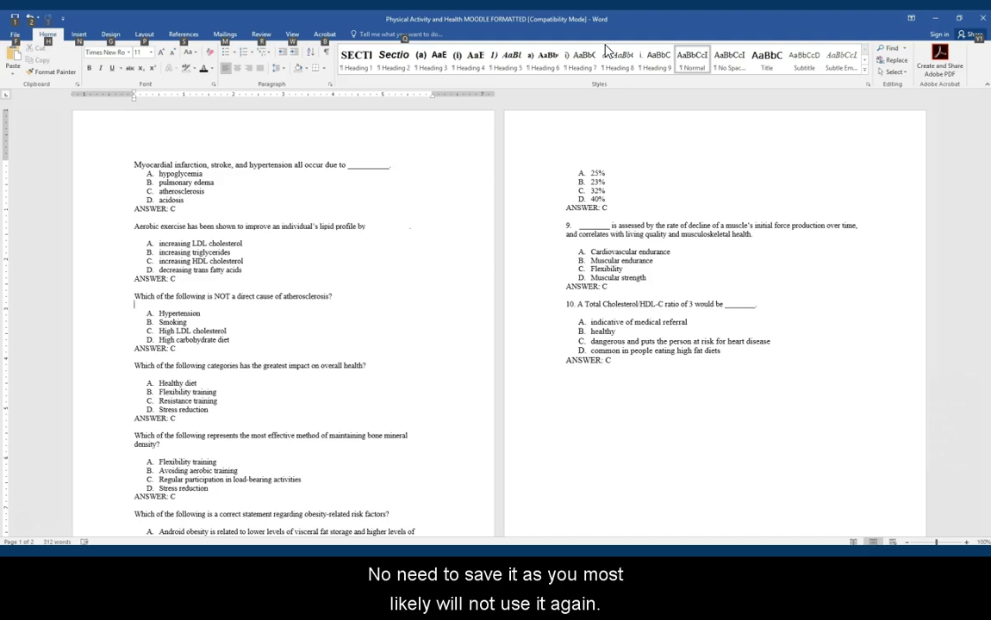
{"action": "left_click", "coordinate": [980, 23]}
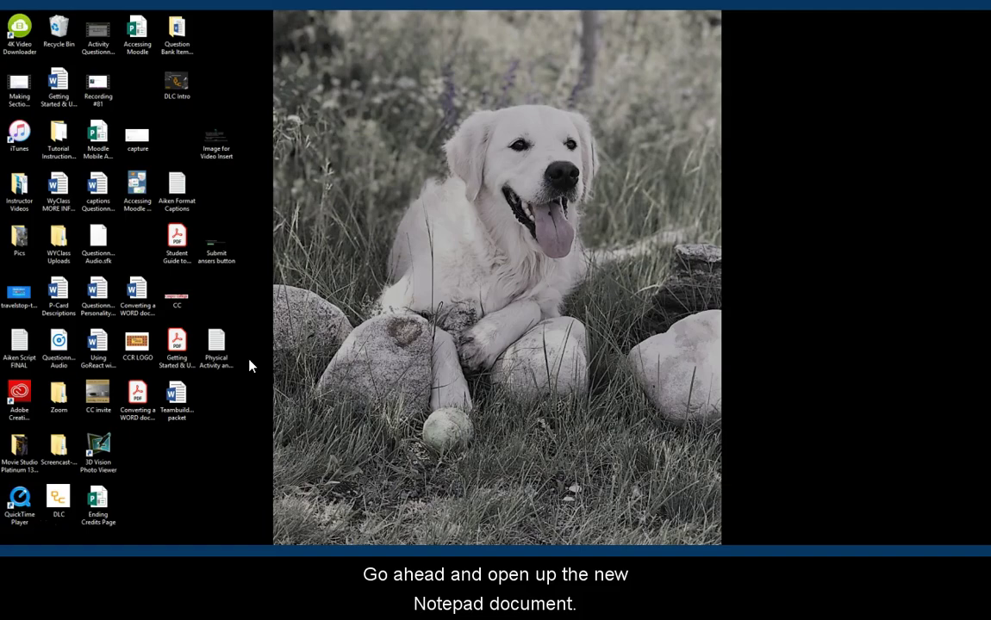
{"action": "left_click", "coordinate": [229, 343]}
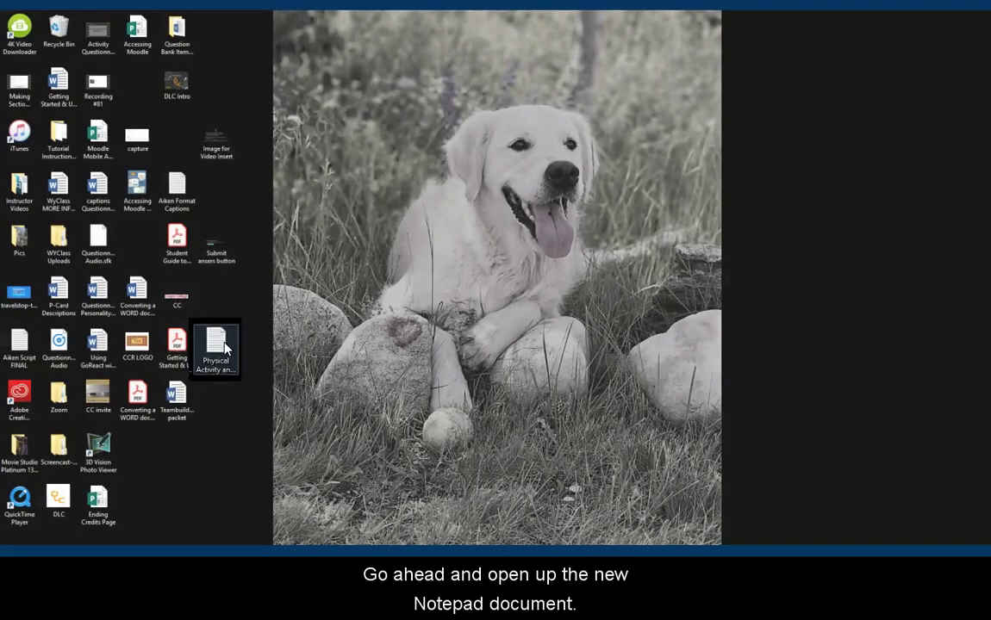
{"action": "double_click", "coordinate": [219, 345]}
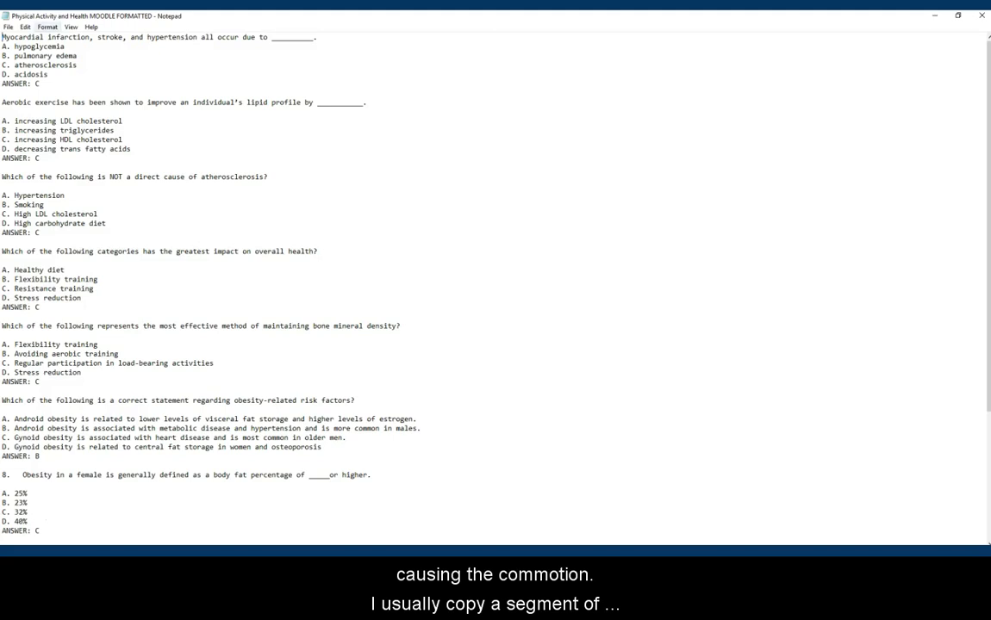
Search the text file for "A Total Cholesterol/HDL-C" and close the search
{"action": "left_click", "coordinate": [27, 27]}
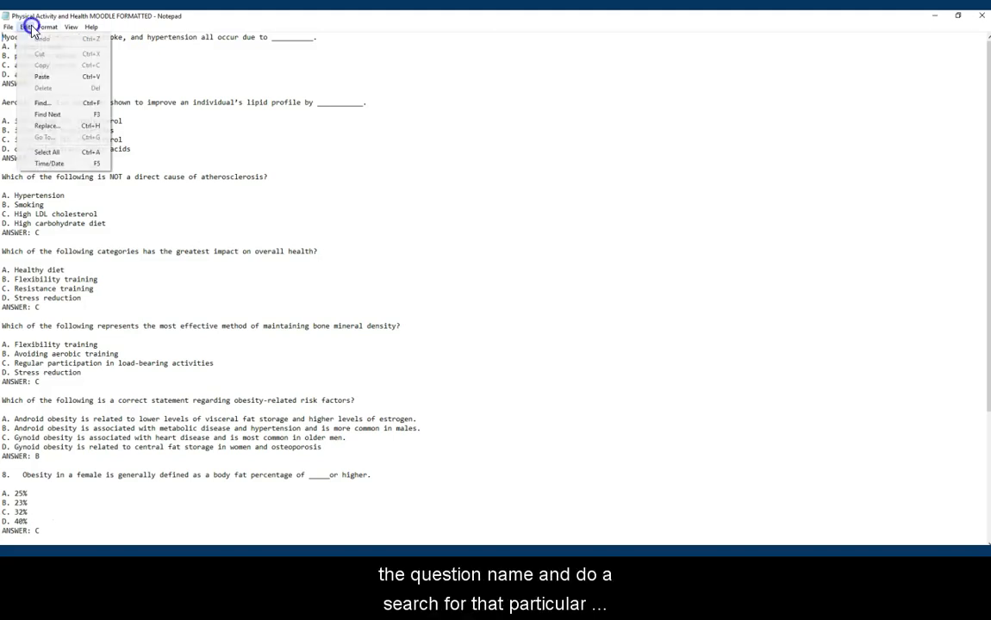
{"action": "left_click", "coordinate": [57, 105]}
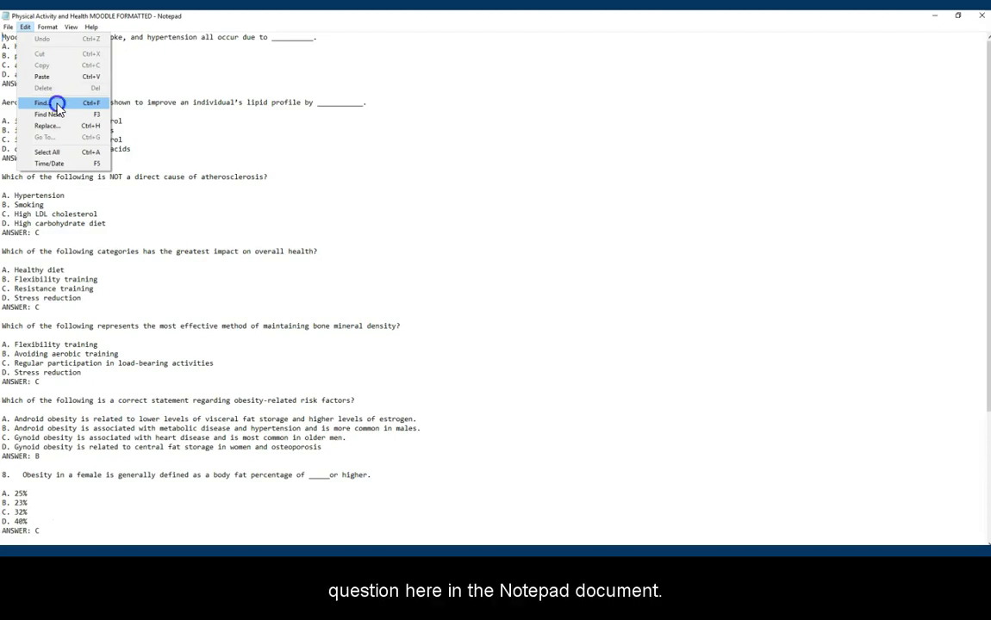
{"action": "left_click", "coordinate": [84, 121]}
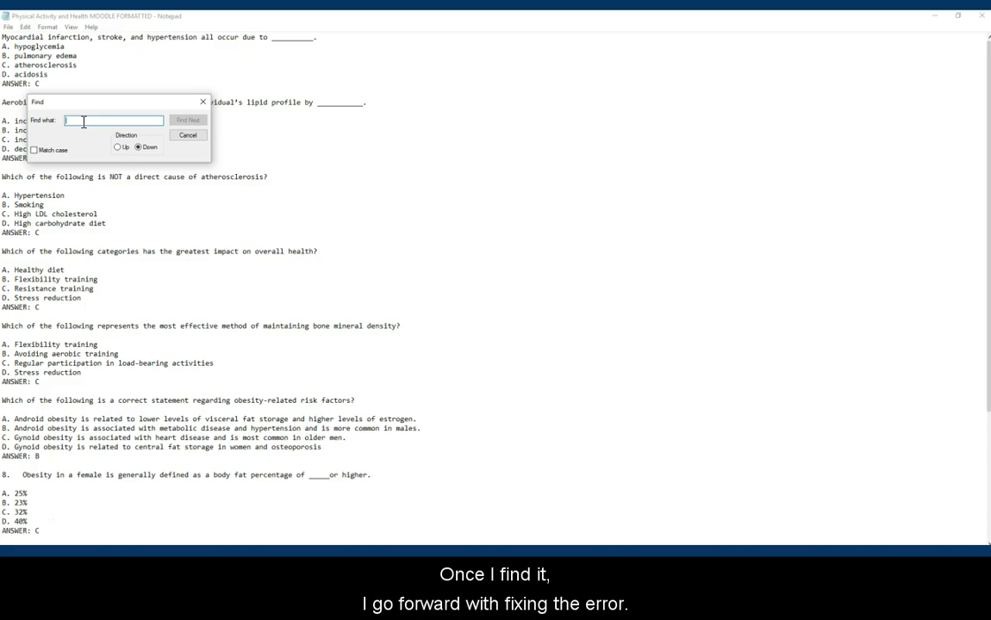
{"action": "type", "text": "A Total Cholesterol/HDL-C"}
{"action": "left_click", "coordinate": [187, 120]}
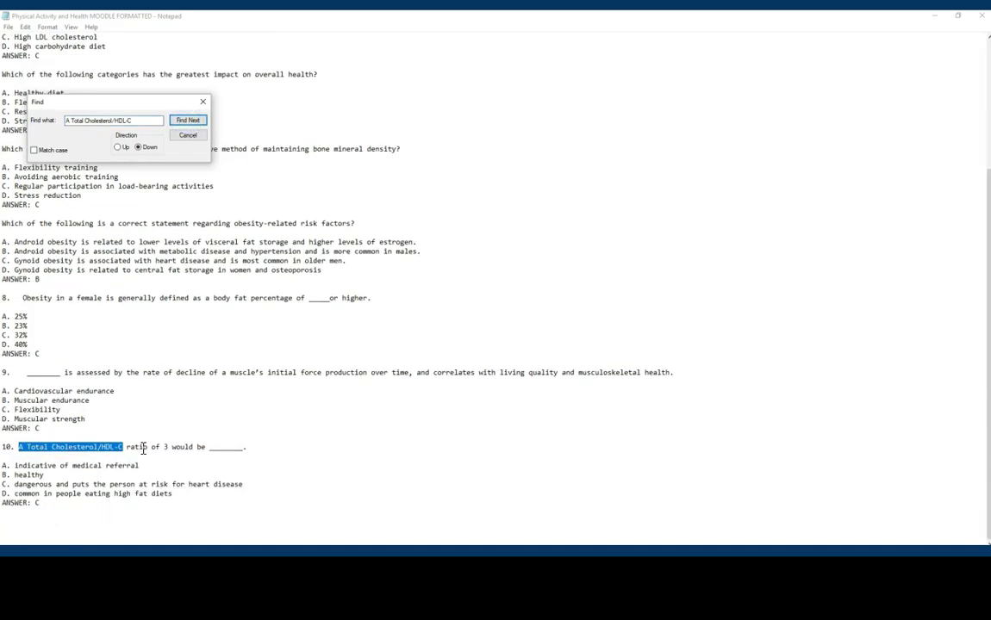
{"action": "left_click", "coordinate": [194, 136]}
{"action": "left_click", "coordinate": [85, 420]}
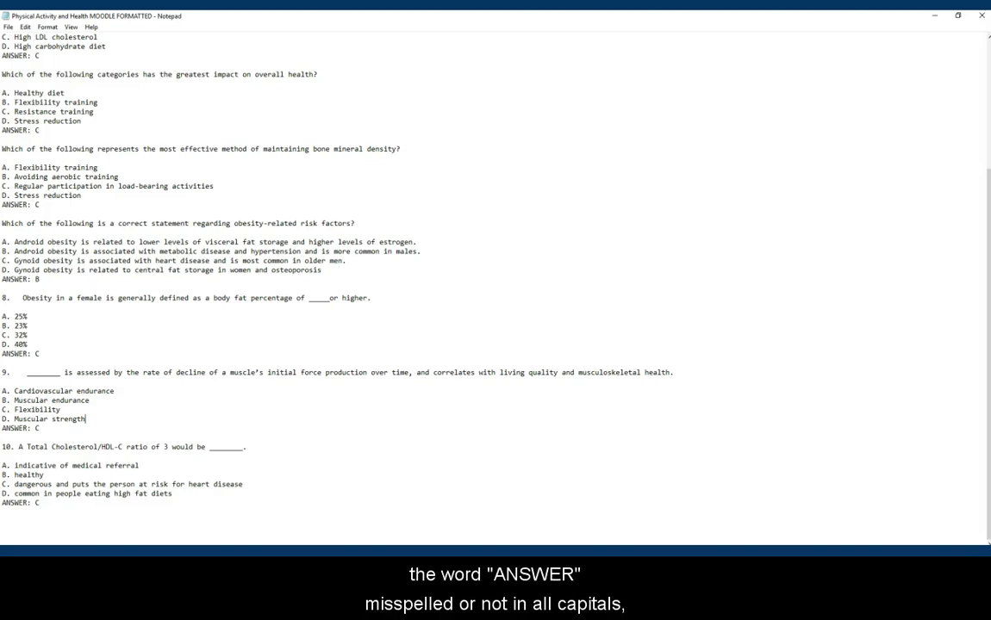
{"action": "key", "text": "alt"}
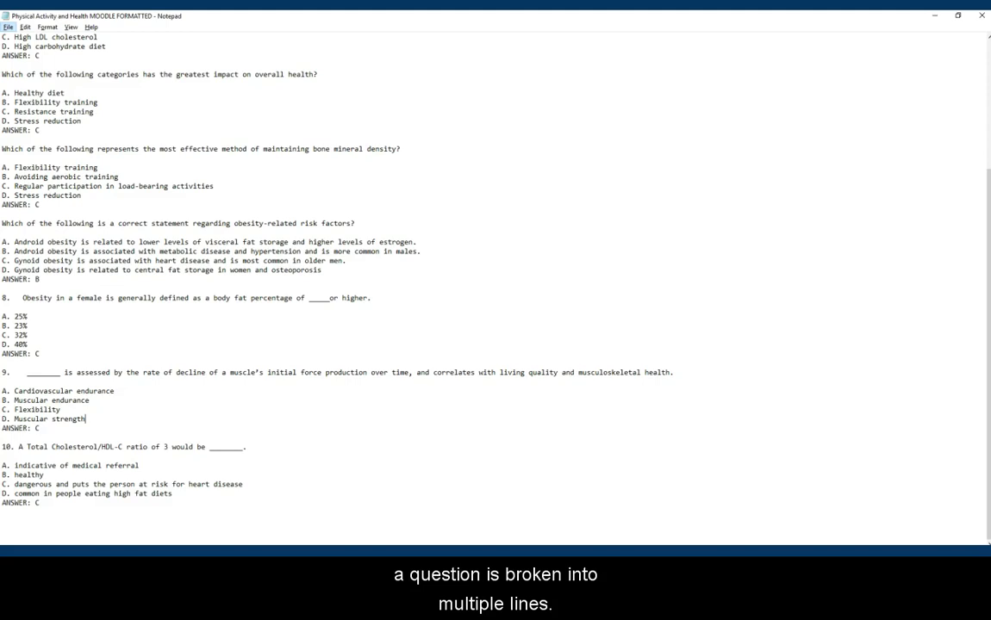
{"action": "key", "text": "alt"}
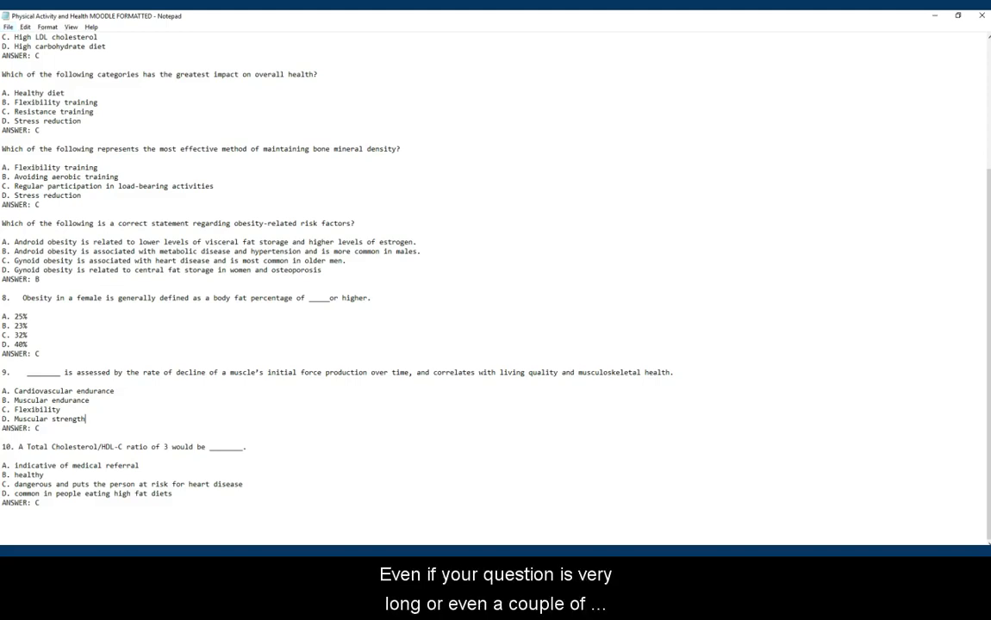